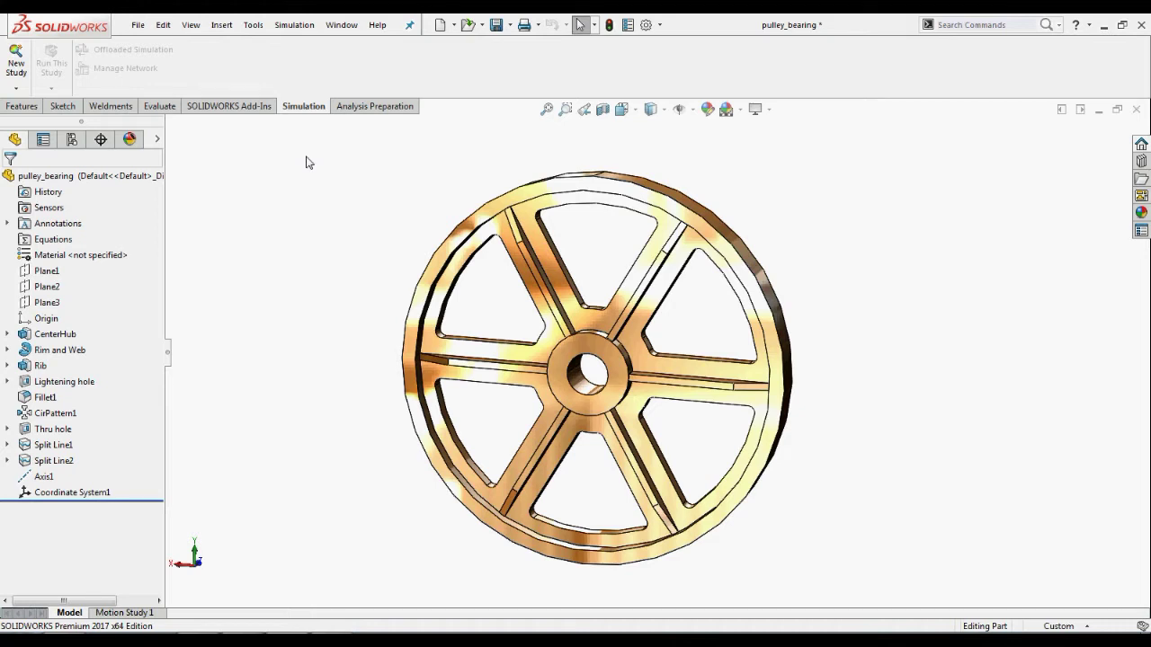
# Create a new static study named 'Bearing Loads'
pyautogui.click(12, 91)
pyautogui.click(27, 97)
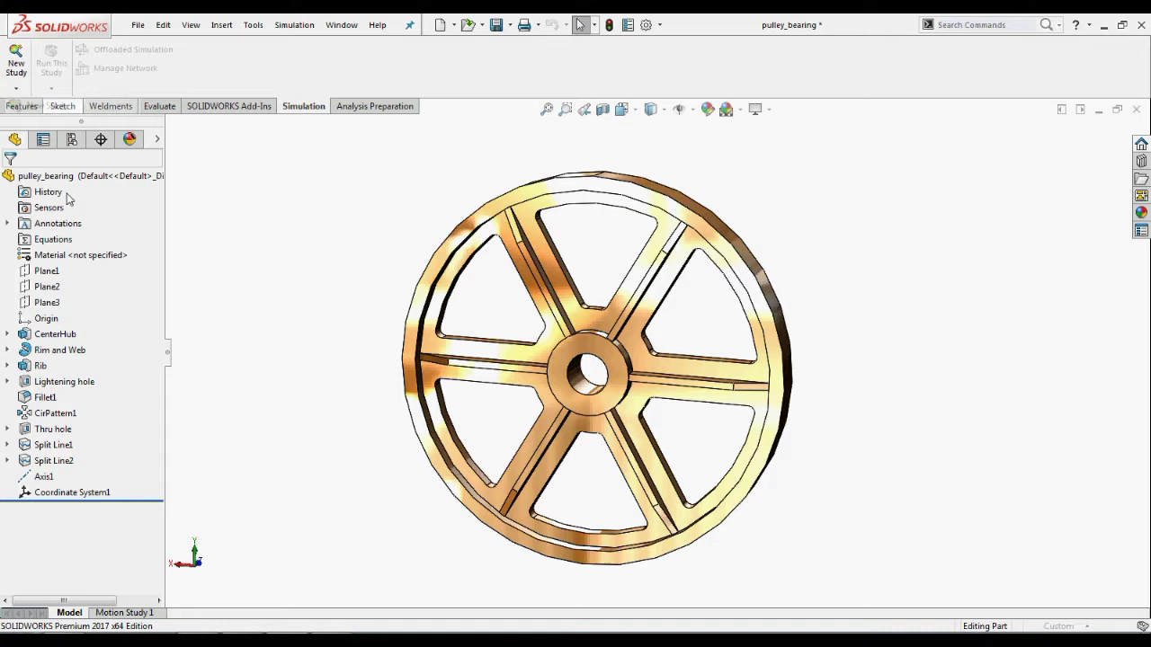
pyautogui.write('Bearing Loads')
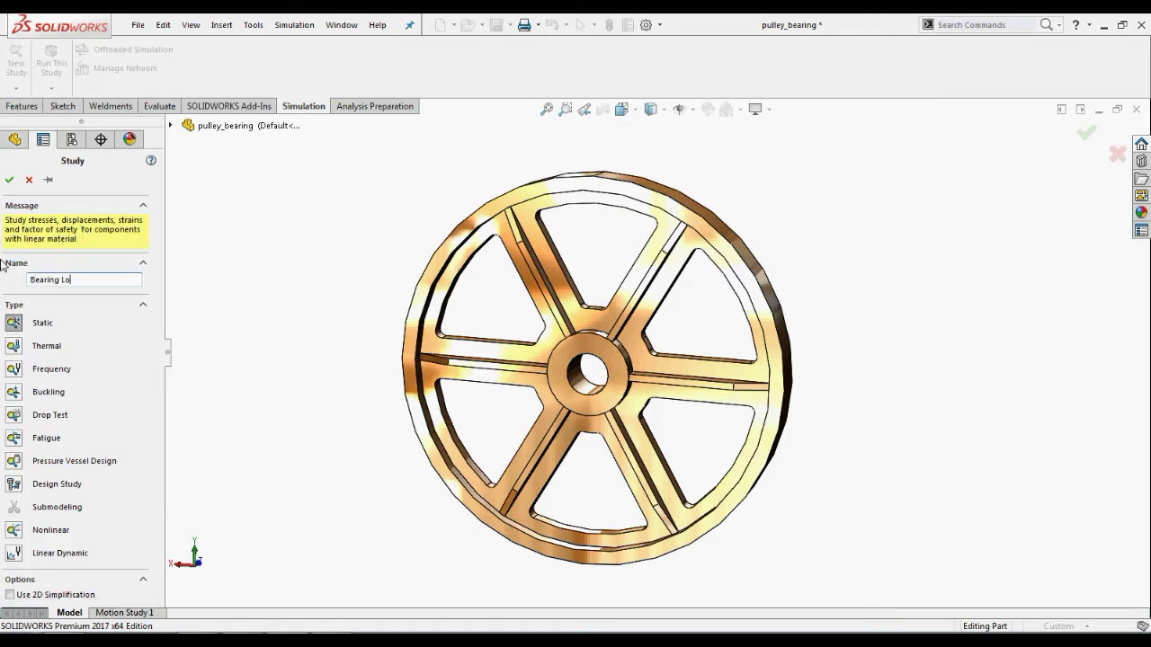
pyautogui.click(9, 180)
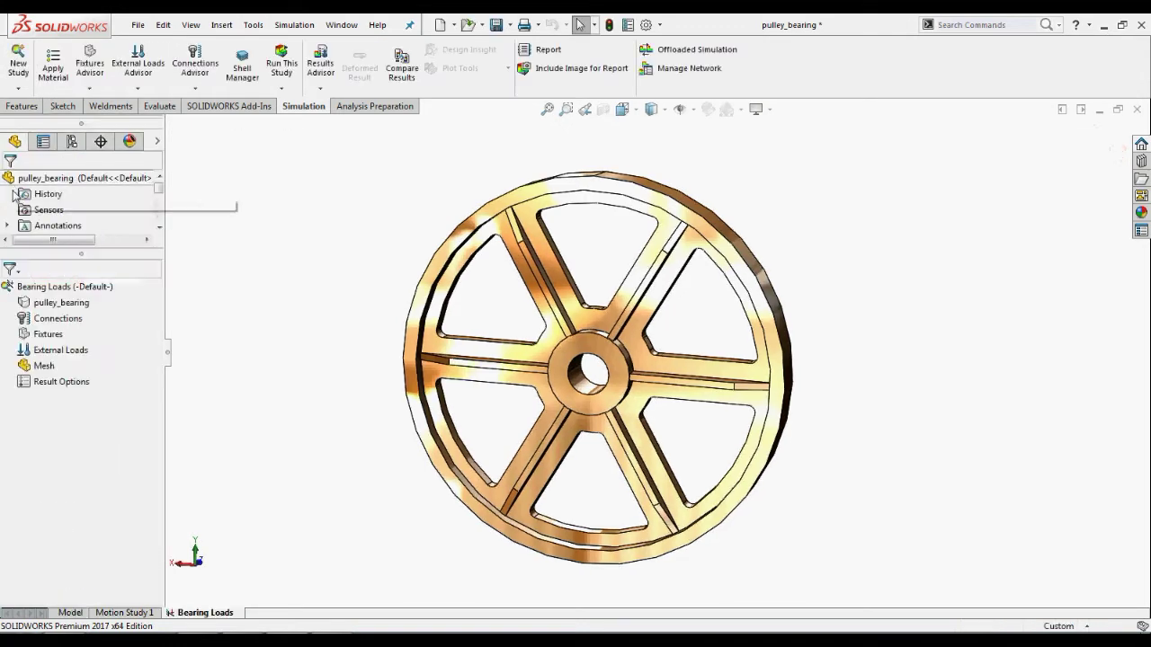
# Assign Alloy Steel to the pulley_bearing part from favorite materials
pyautogui.rightClick(51, 306)
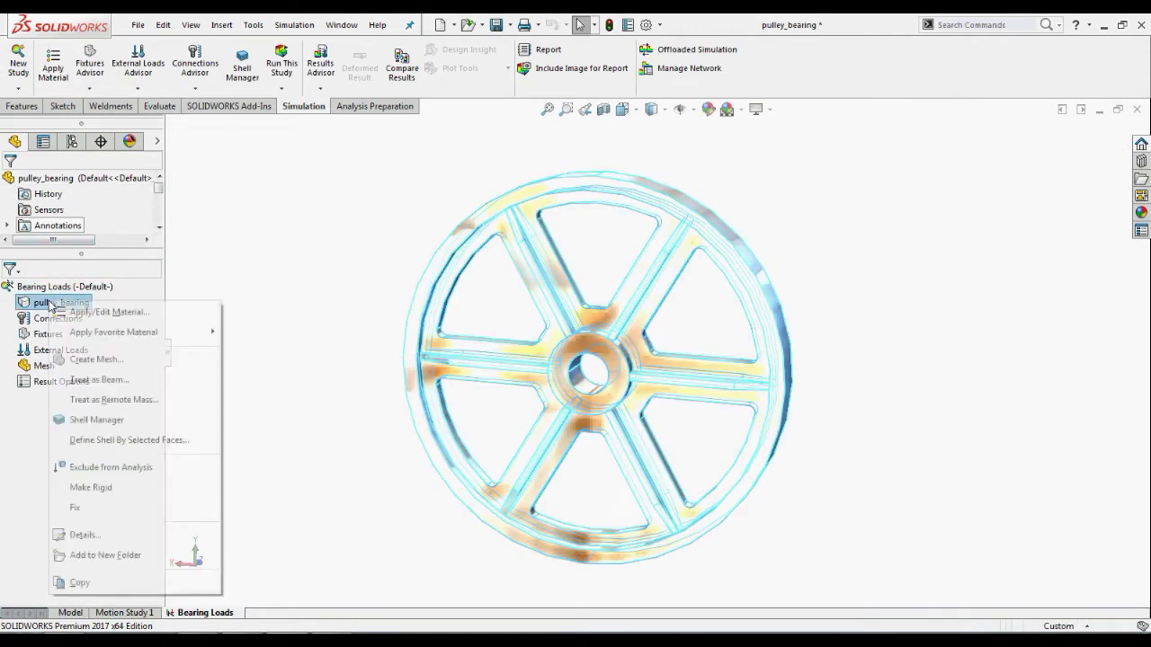
pyautogui.moveTo(126, 340)
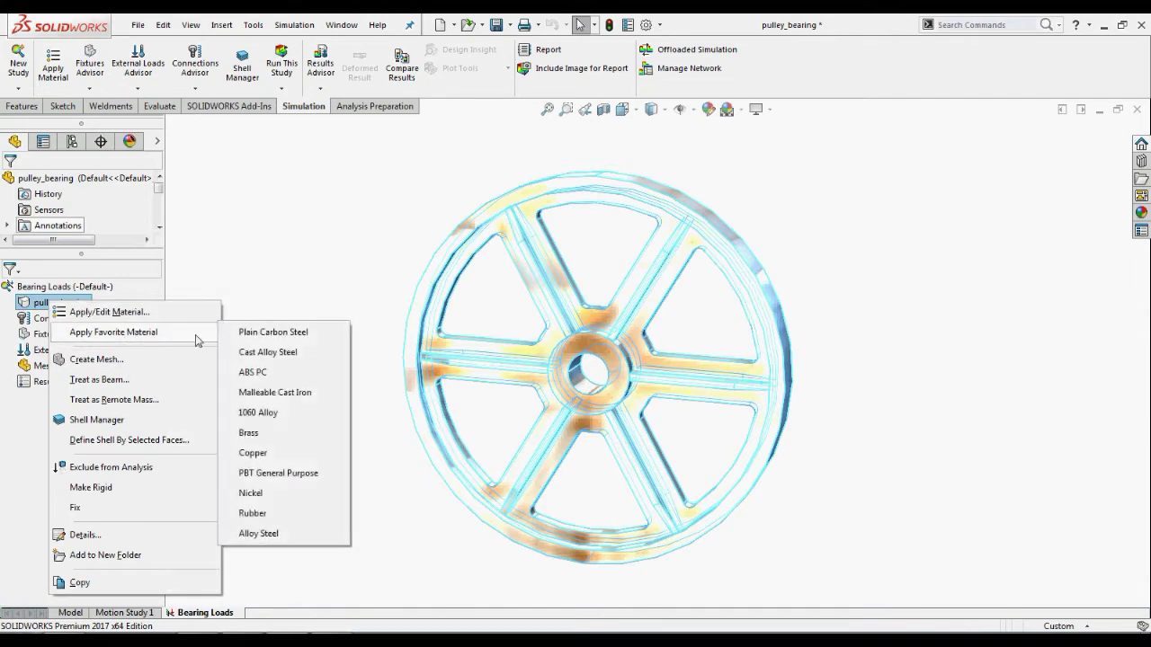
pyautogui.click(288, 537)
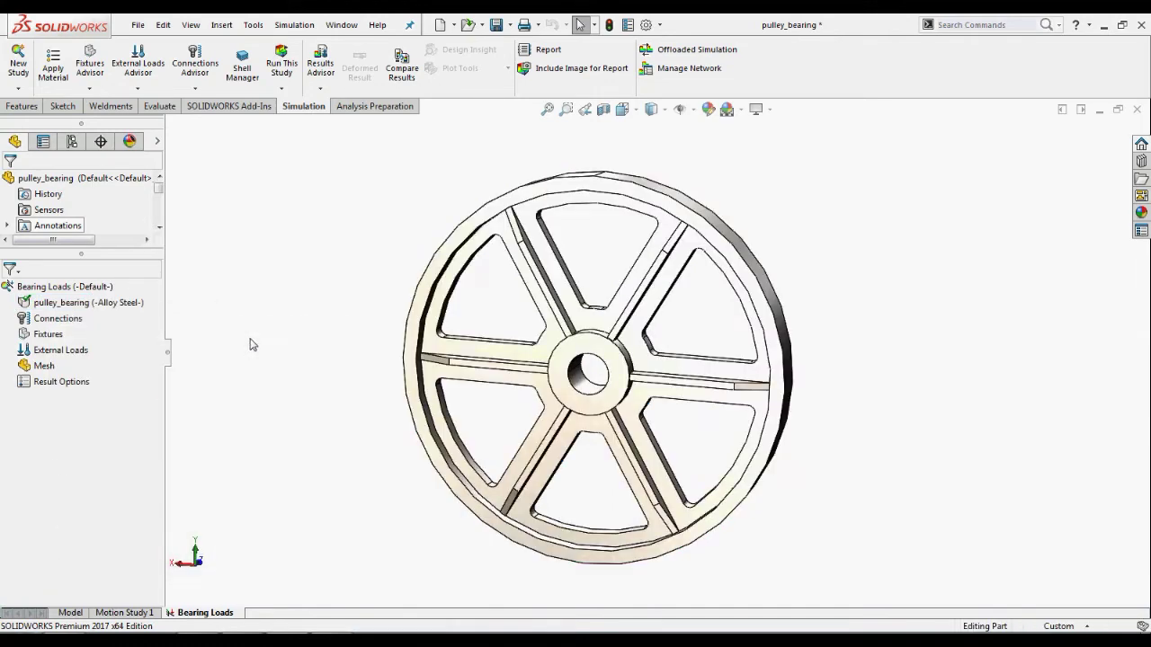
# Start an advanced fixture and select the pulley's bottom rim edge
pyautogui.rightClick(49, 335)
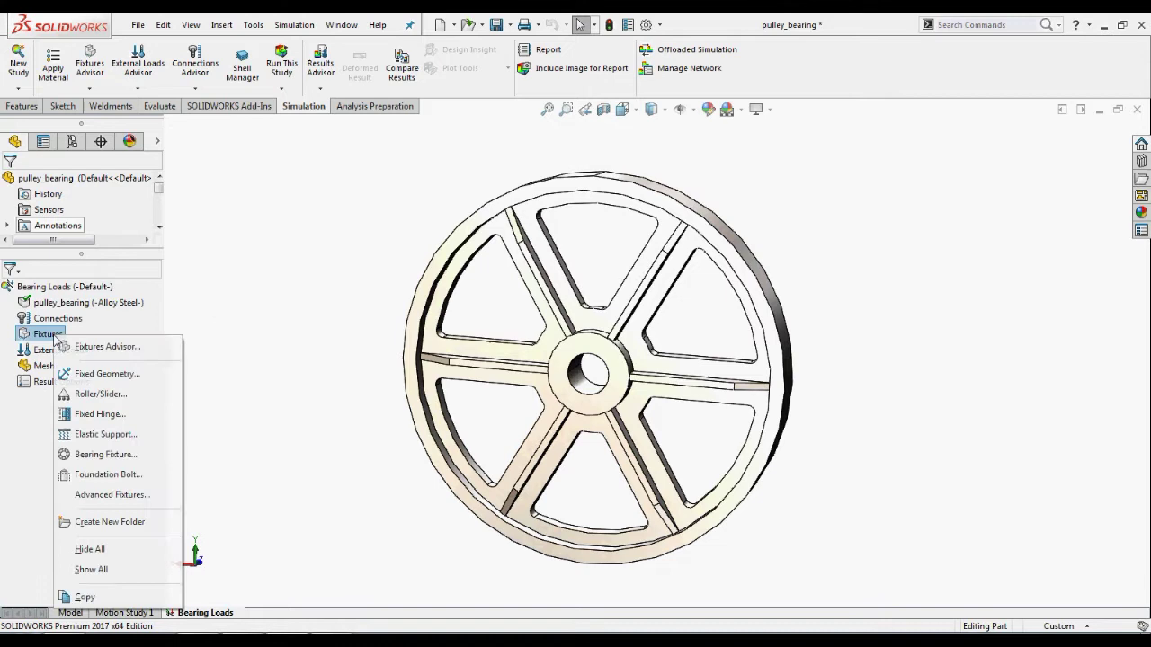
pyautogui.click(151, 494)
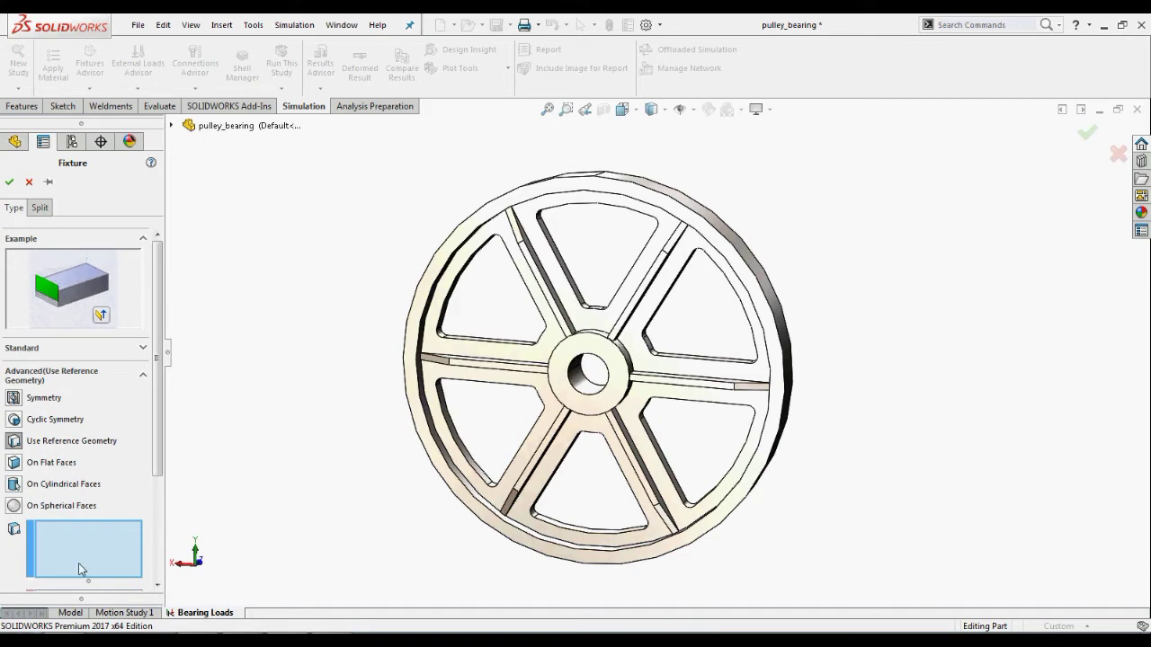
pyautogui.moveTo(552, 532)
pyautogui.mouseDown(button='middle')
pyautogui.moveTo(596, 532)
pyautogui.moveTo(590, 564)
pyautogui.moveTo(607, 458)
pyautogui.mouseUp(button='middle')
pyautogui.click(595, 497)
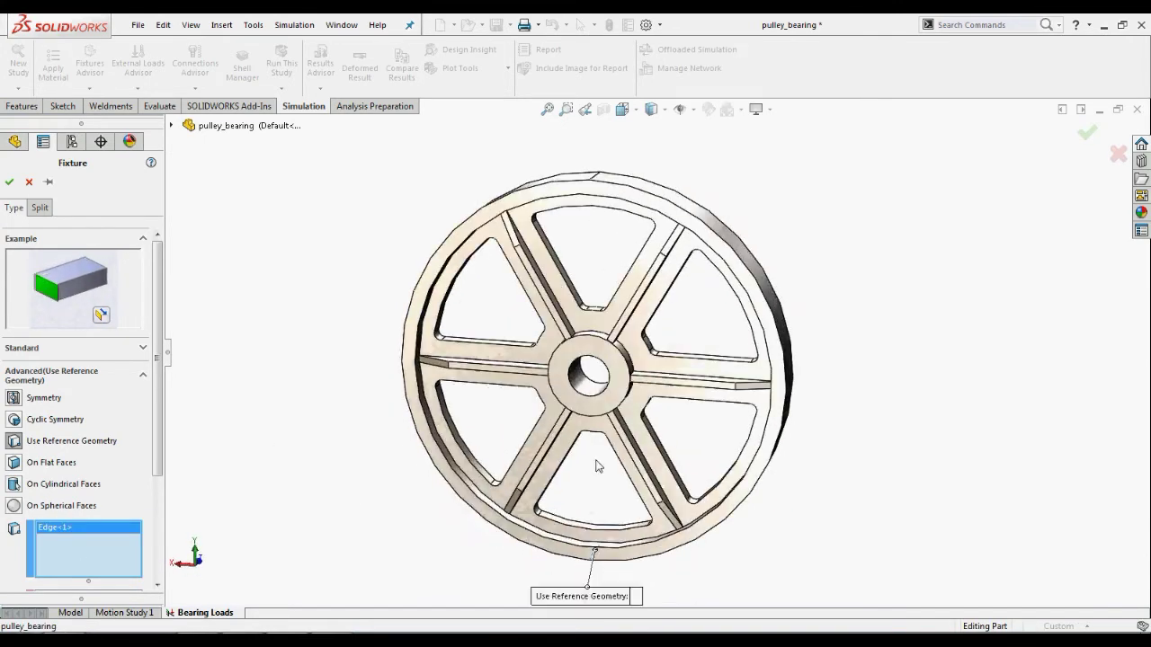
# Show temporary axes, use Axis1 as reference, and restrain radial and circumferential motion
pyautogui.click(695, 110)
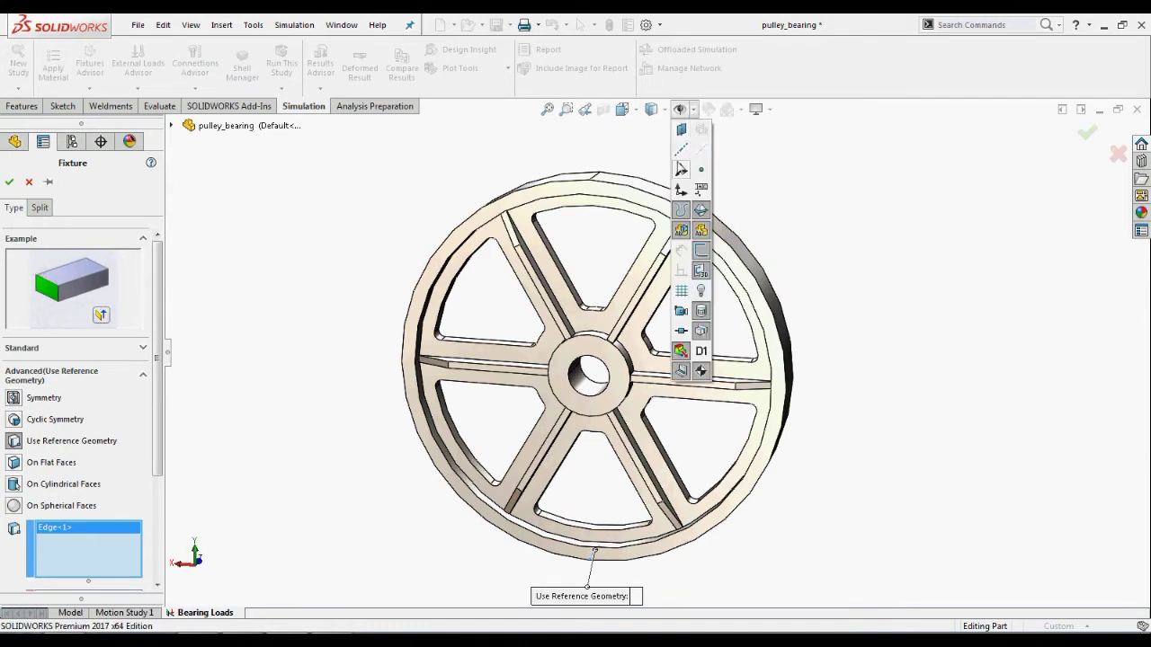
pyautogui.click(681, 149)
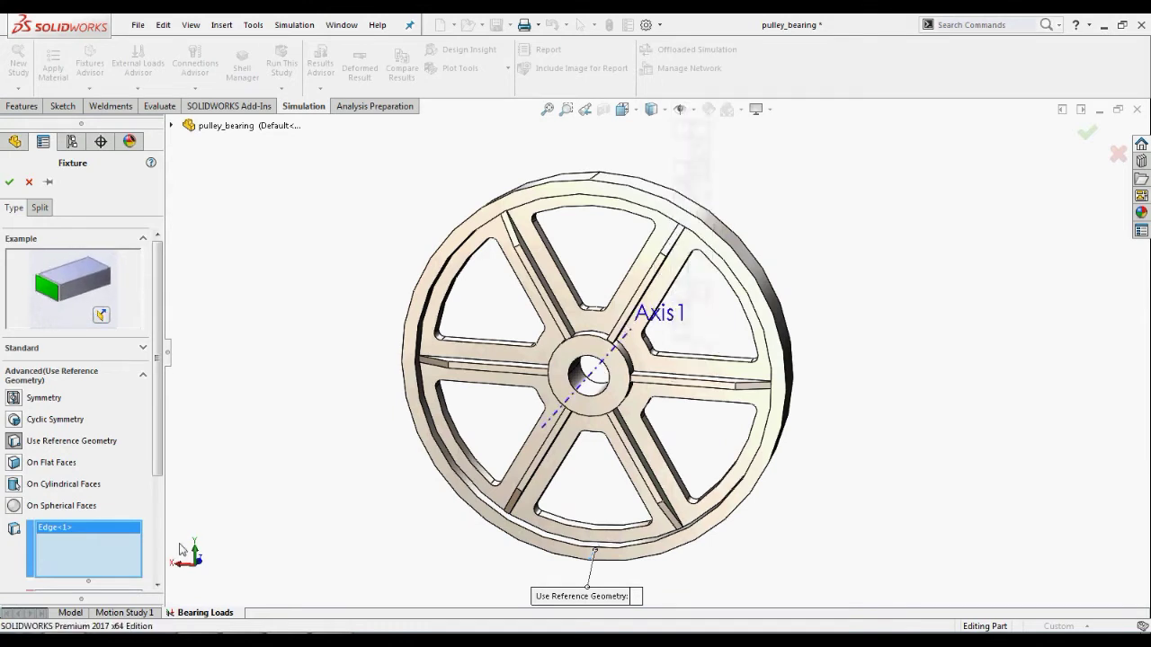
pyautogui.scroll(-3, 90, 432)
pyautogui.click(101, 442)
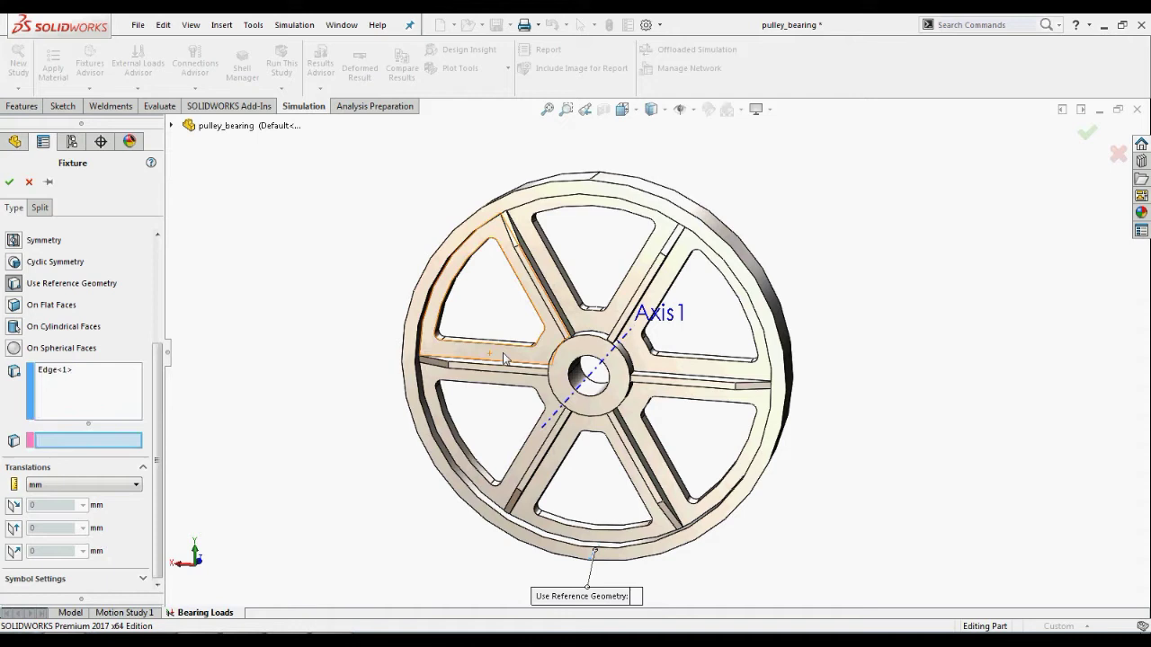
pyautogui.click(593, 377)
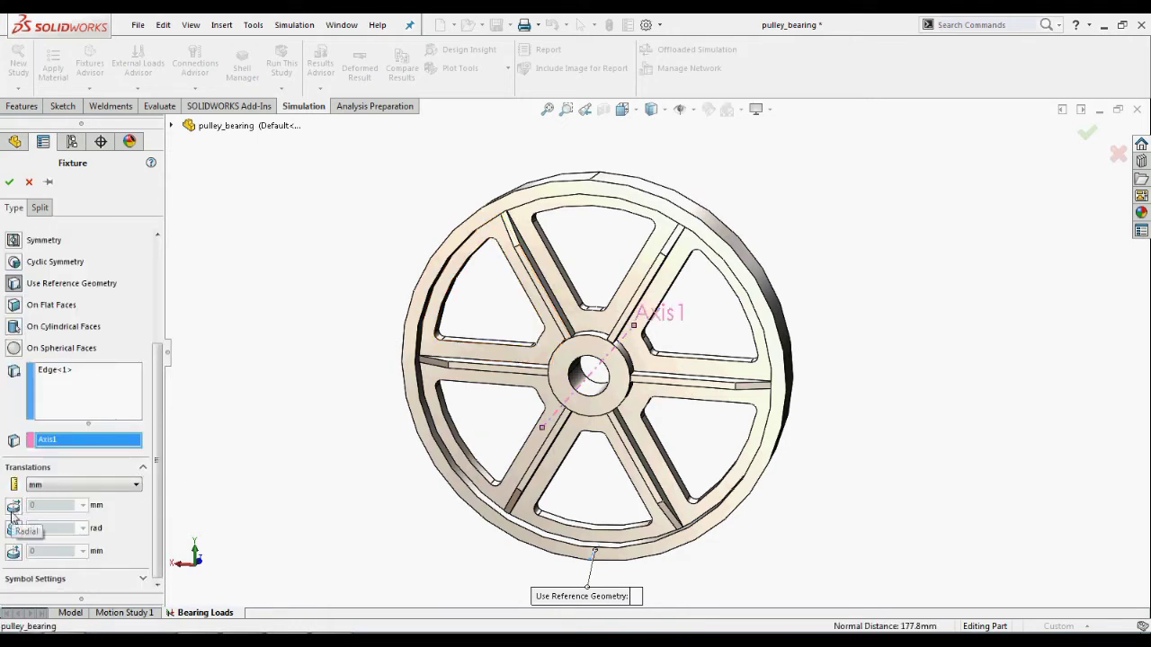
pyautogui.click(13, 507)
pyautogui.click(13, 529)
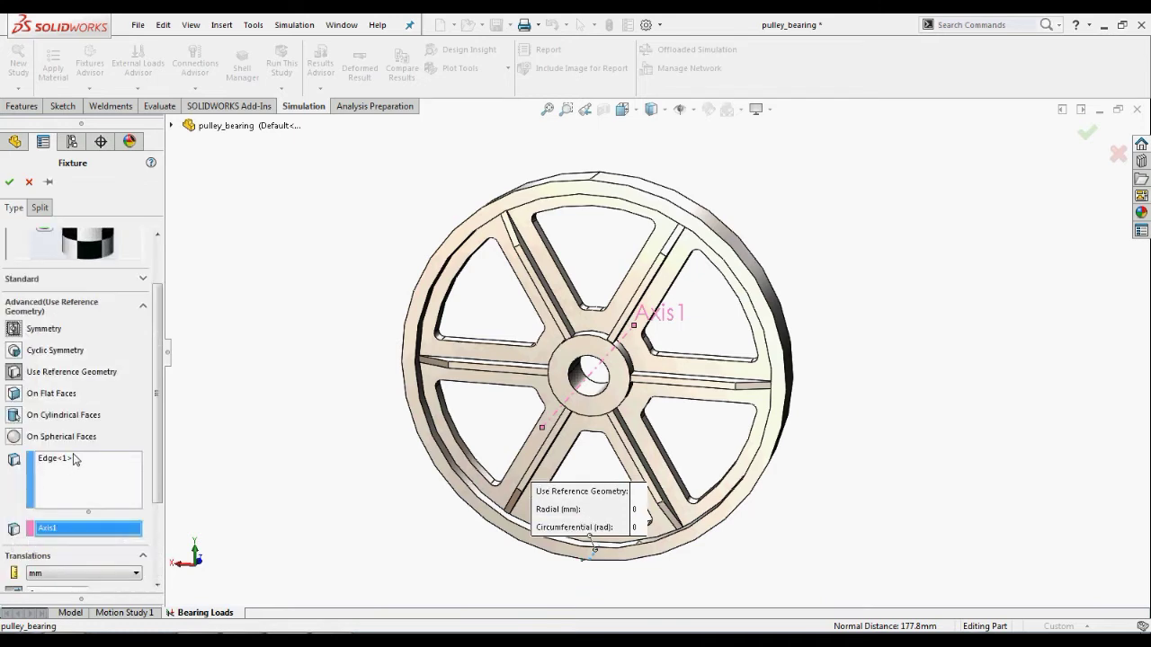
# Remove the bottom rim edge from the fixture's selection list
pyautogui.scroll(-3, 76, 457)
pyautogui.scroll(5, 75, 445)
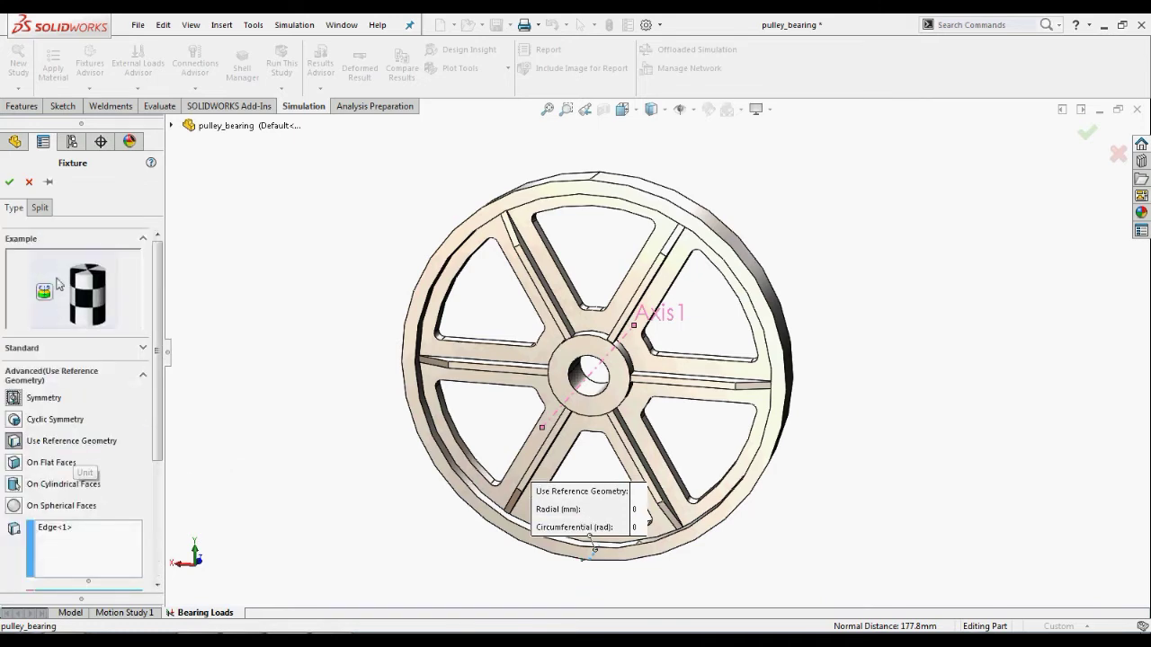
pyautogui.click(57, 527)
pyautogui.press('Delete')
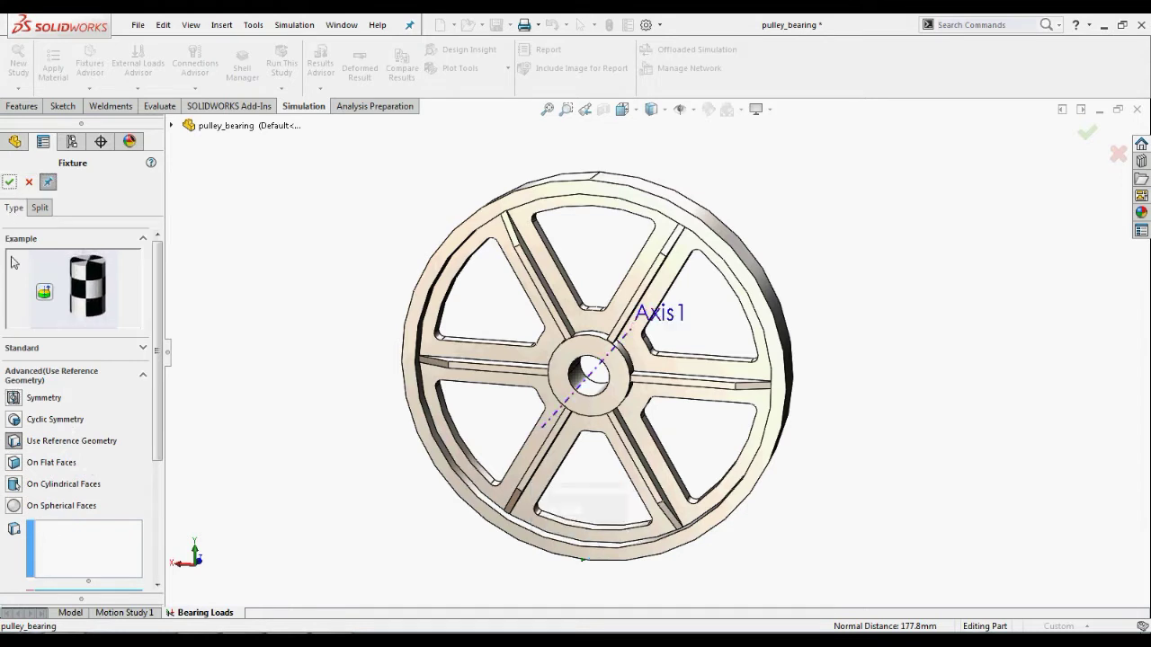
# Fix the top rim edge circumferentially and axially about Axis1, then hide temporary axes
pyautogui.click(595, 181)
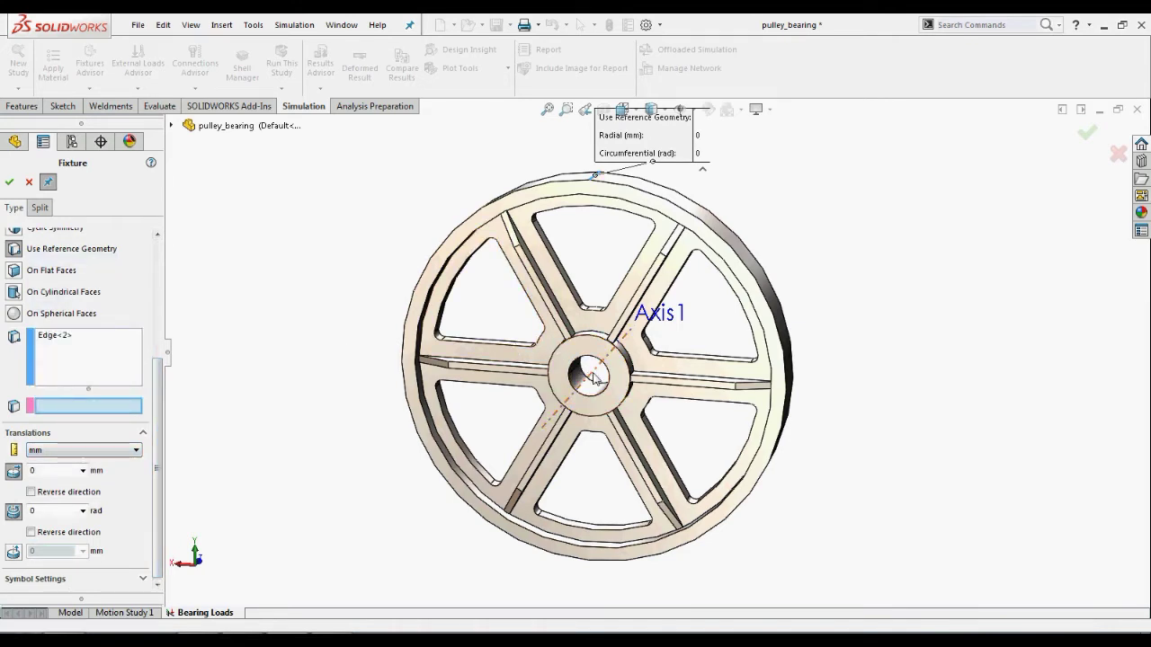
pyautogui.click(83, 410)
pyautogui.click(13, 471)
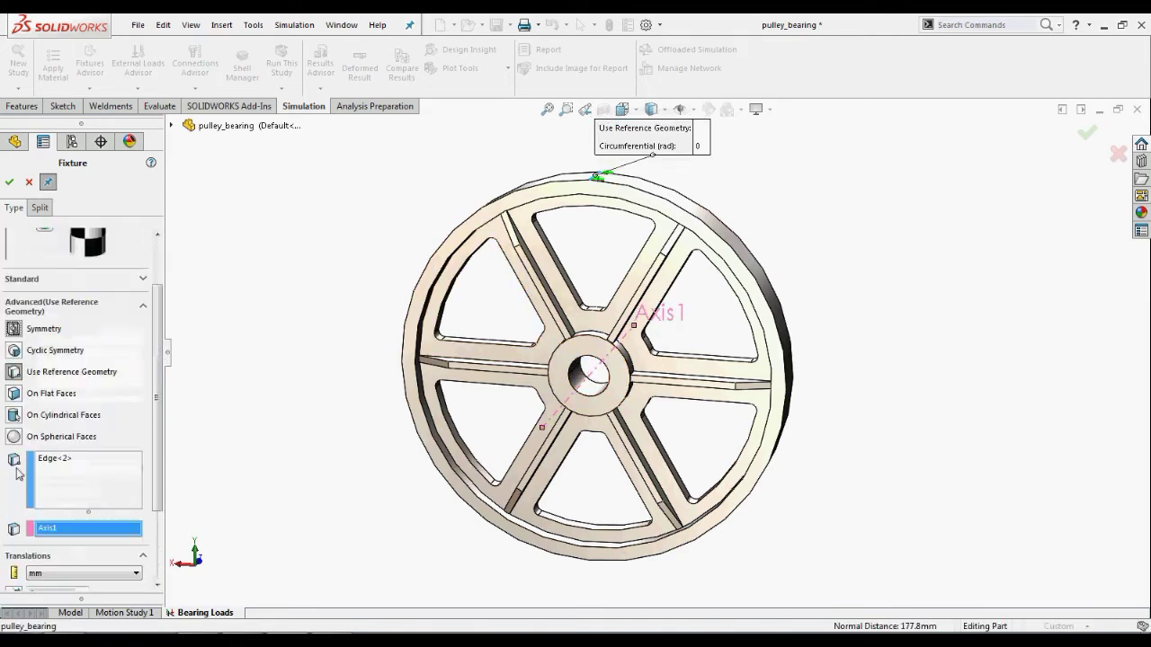
pyautogui.click(14, 560)
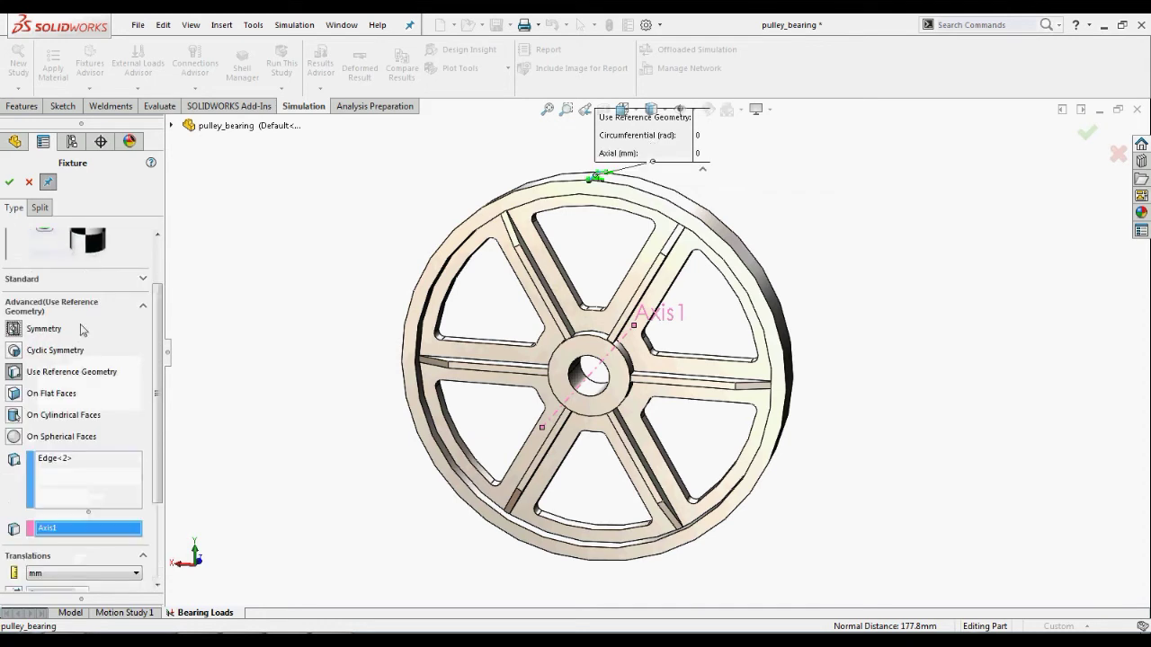
pyautogui.click(9, 181)
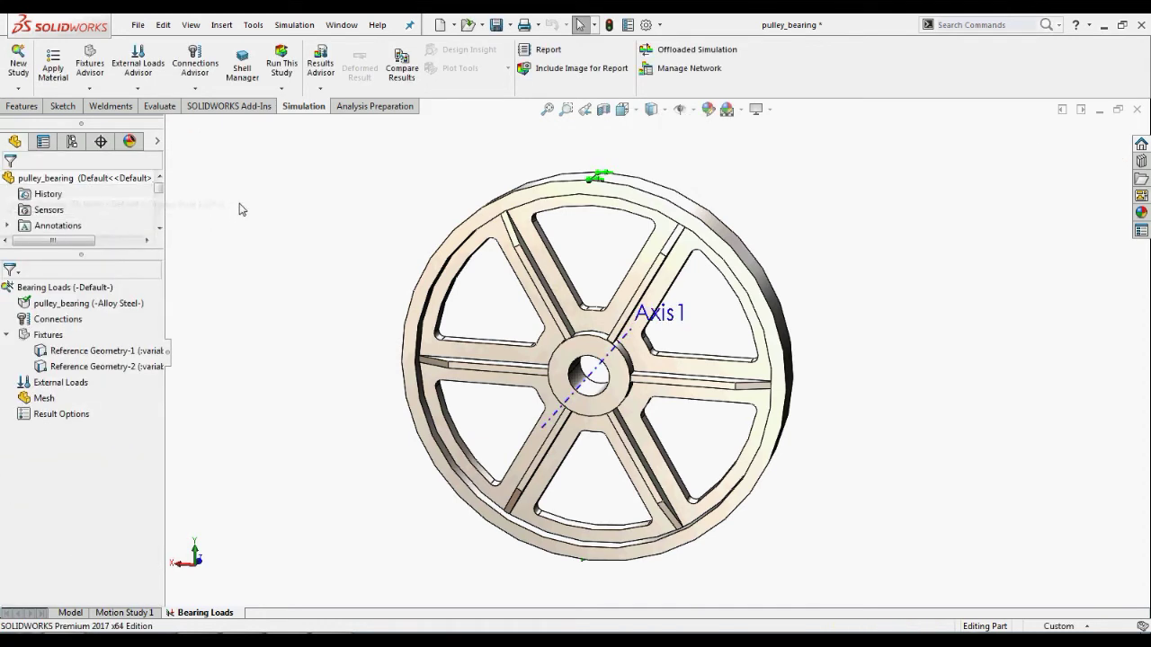
pyautogui.click(692, 109)
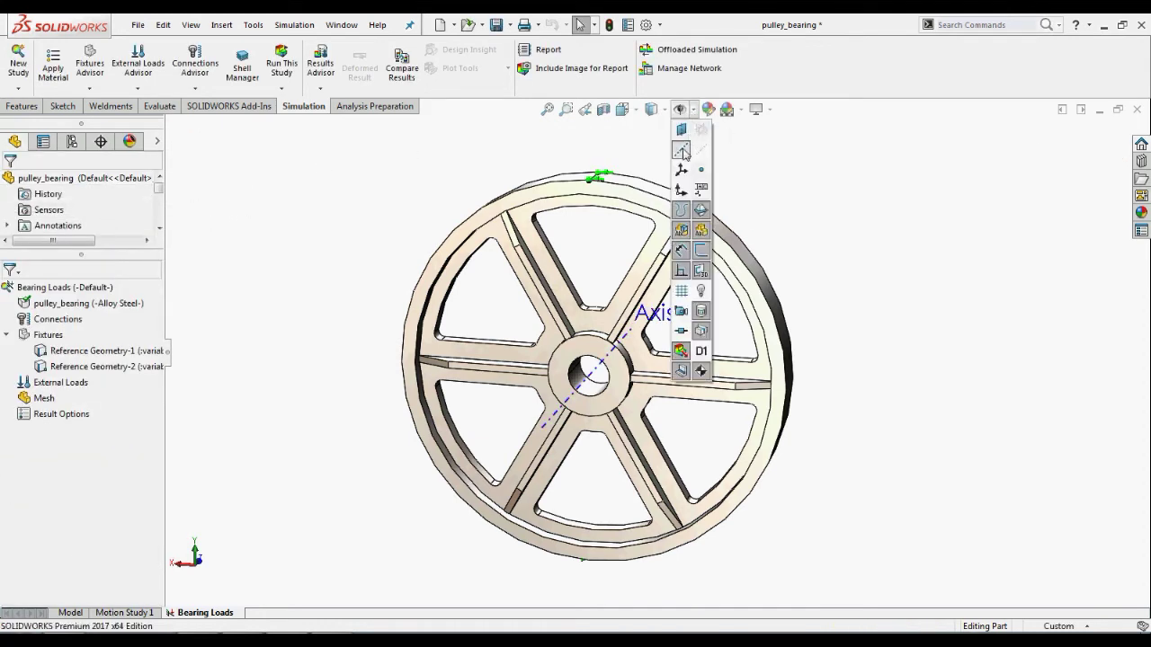
pyautogui.click(682, 153)
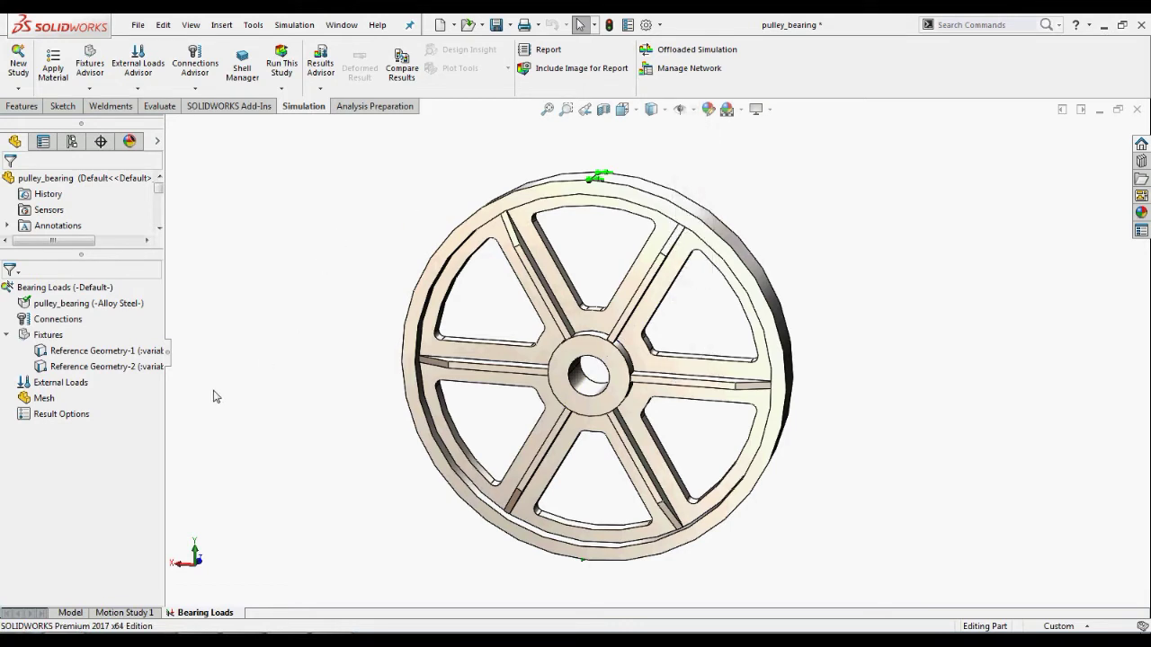
# Add a bearing load on the pulley bore face referenced to Coordinate System1
pyautogui.rightClick(54, 384)
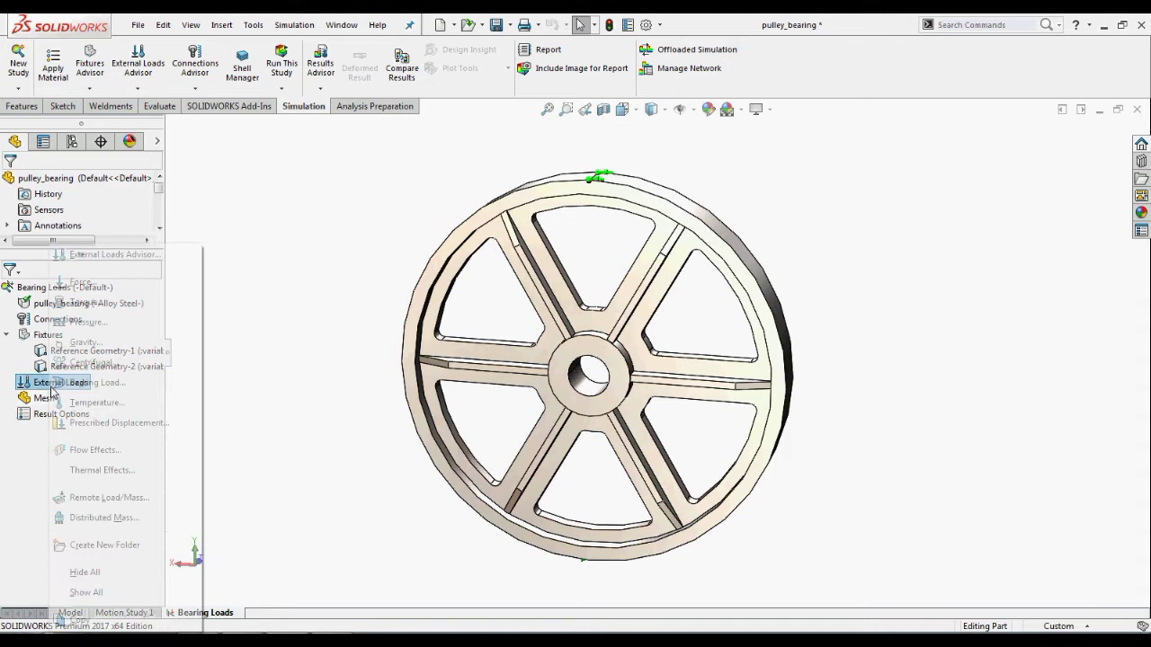
pyautogui.click(104, 382)
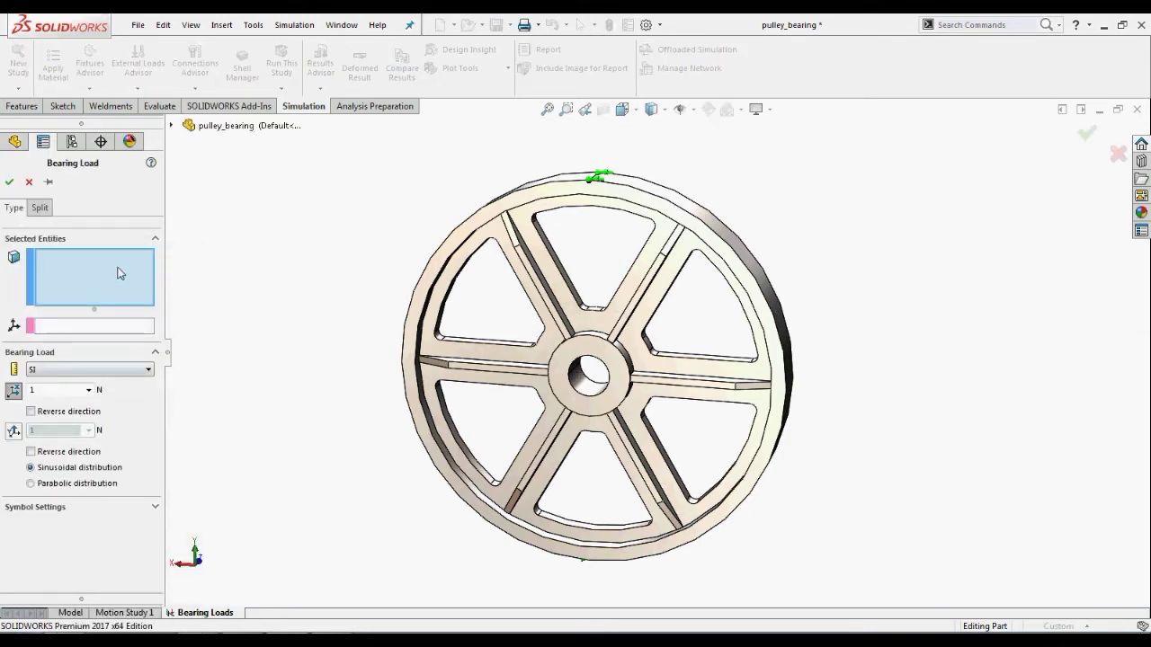
pyautogui.click(586, 374)
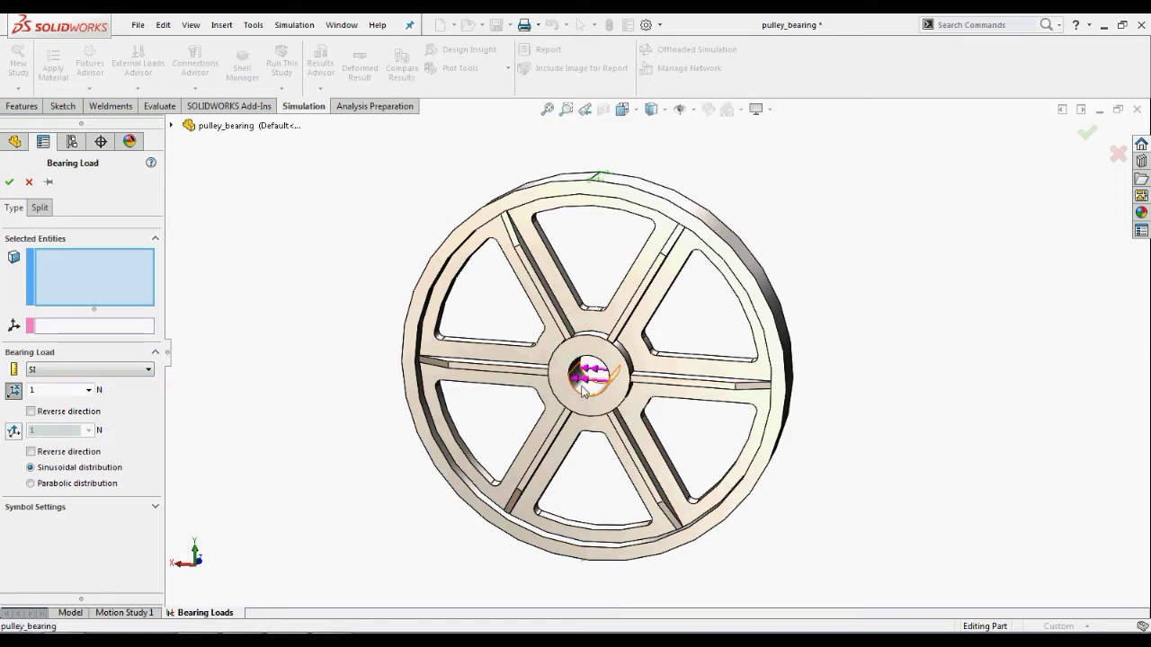
pyautogui.click(122, 327)
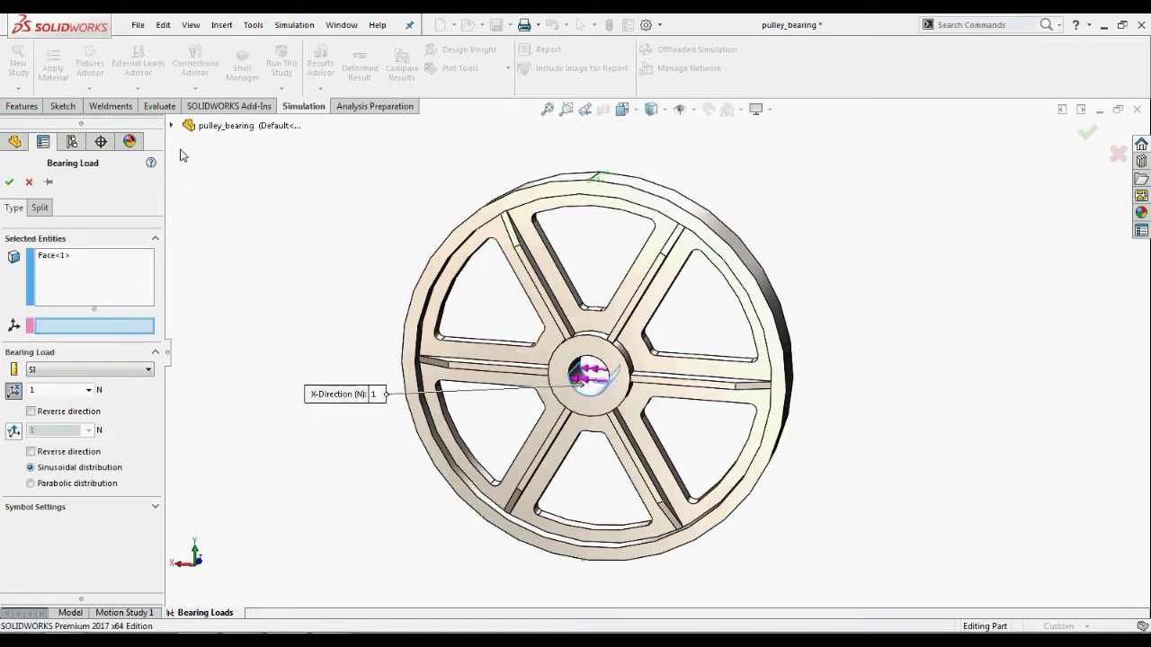
pyautogui.click(172, 125)
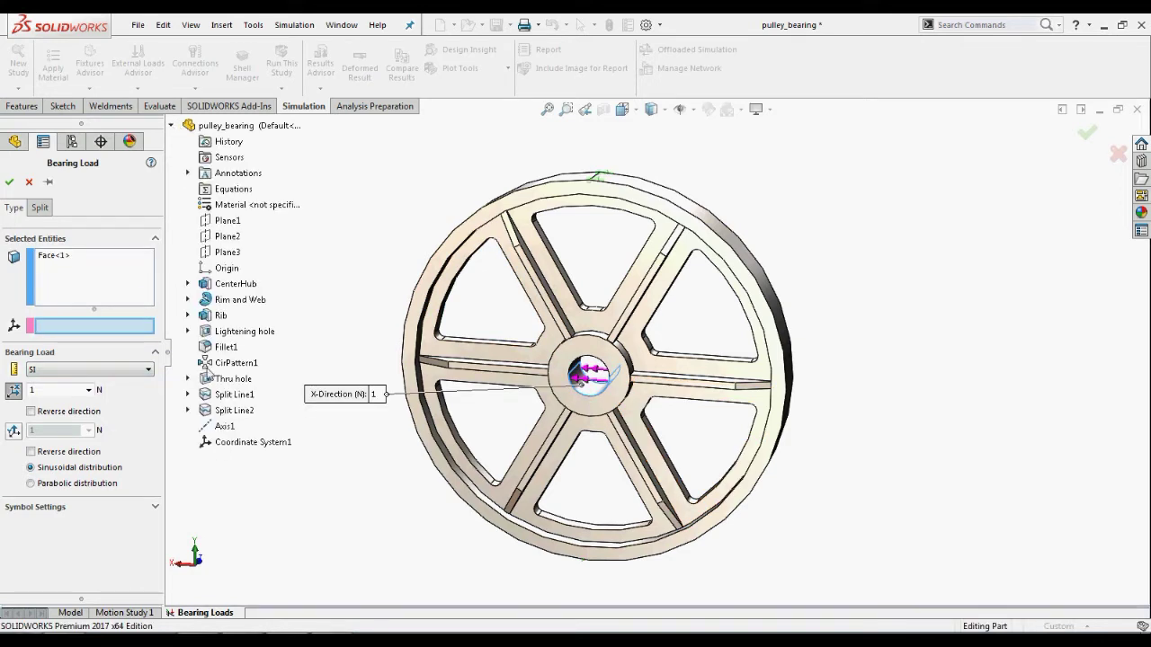
pyautogui.click(230, 443)
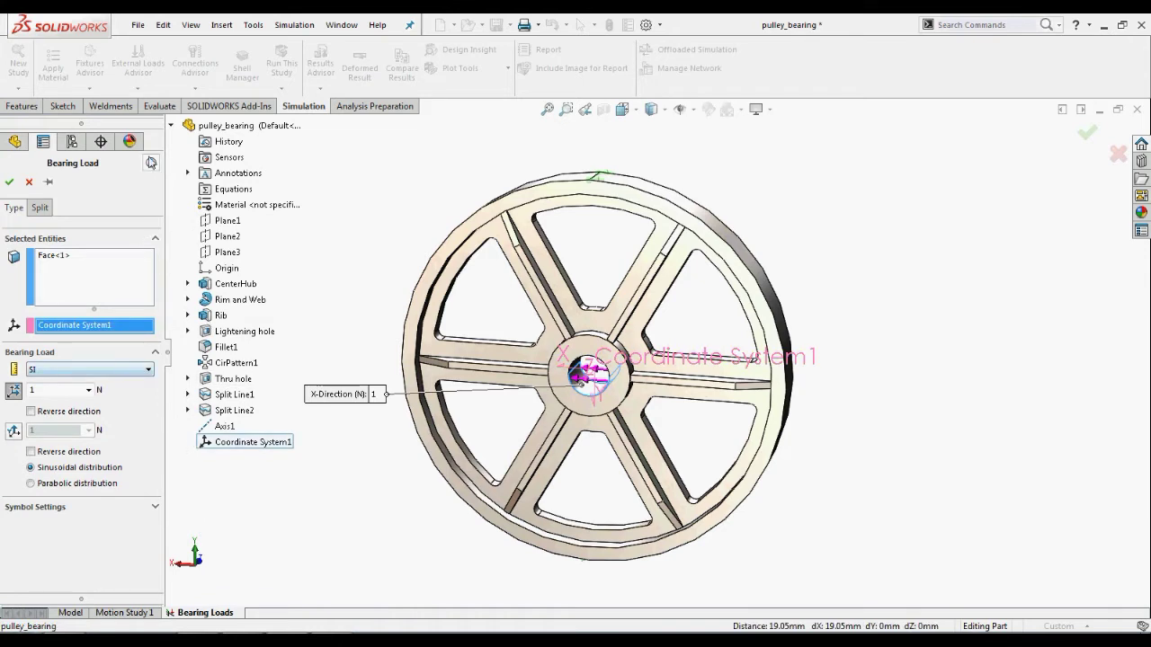
pyautogui.click(173, 125)
# Set the bearing load to 700 lbf along Y in English (IPS) units
pyautogui.click(97, 374)
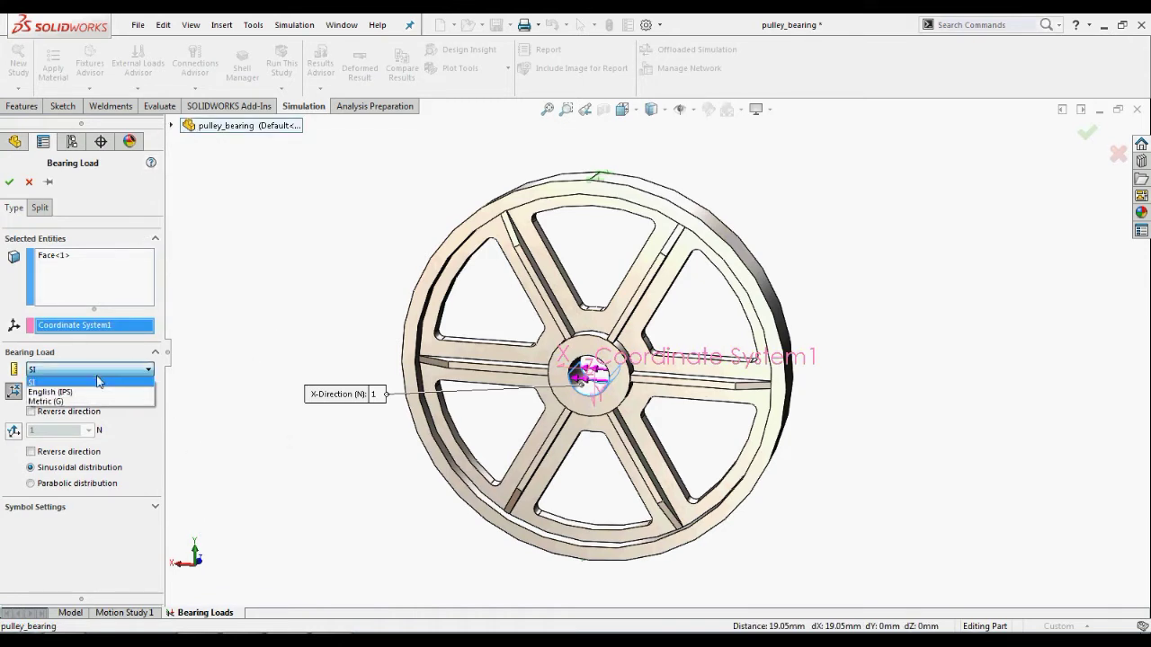
pyautogui.click(97, 392)
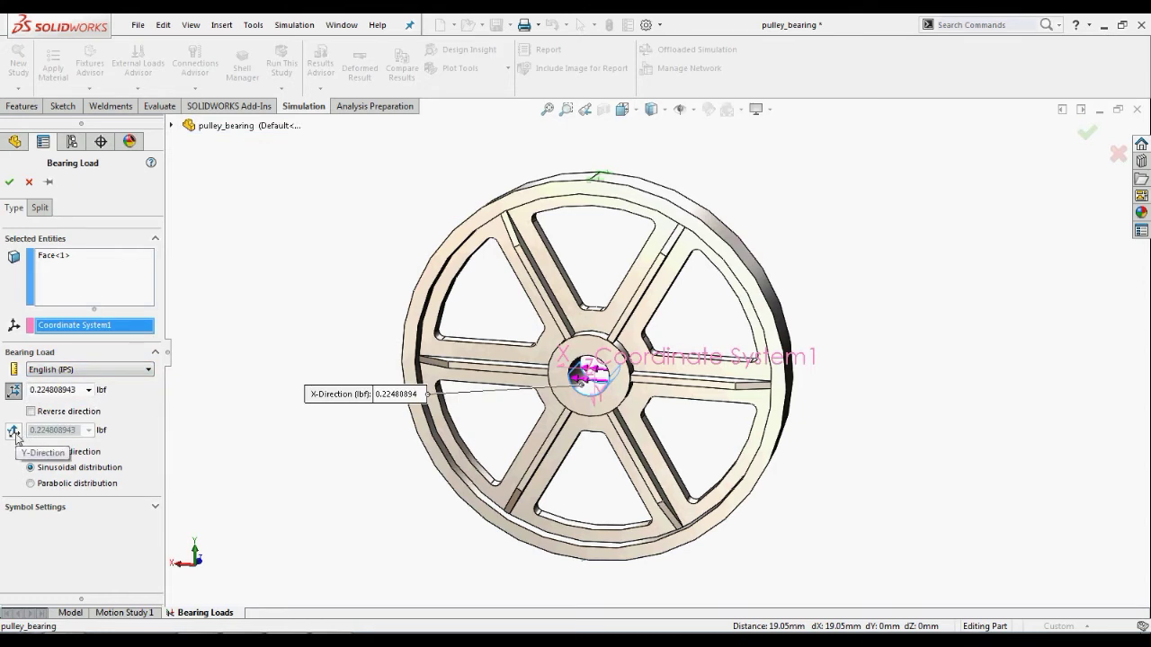
pyautogui.click(16, 432)
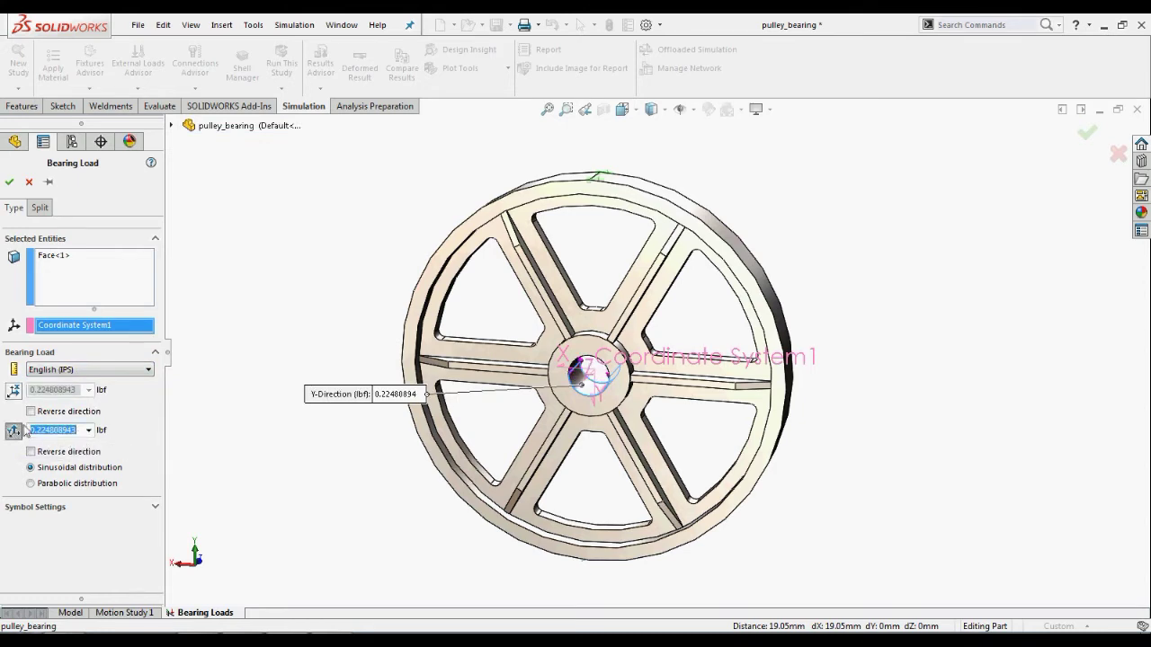
pyautogui.write('700')
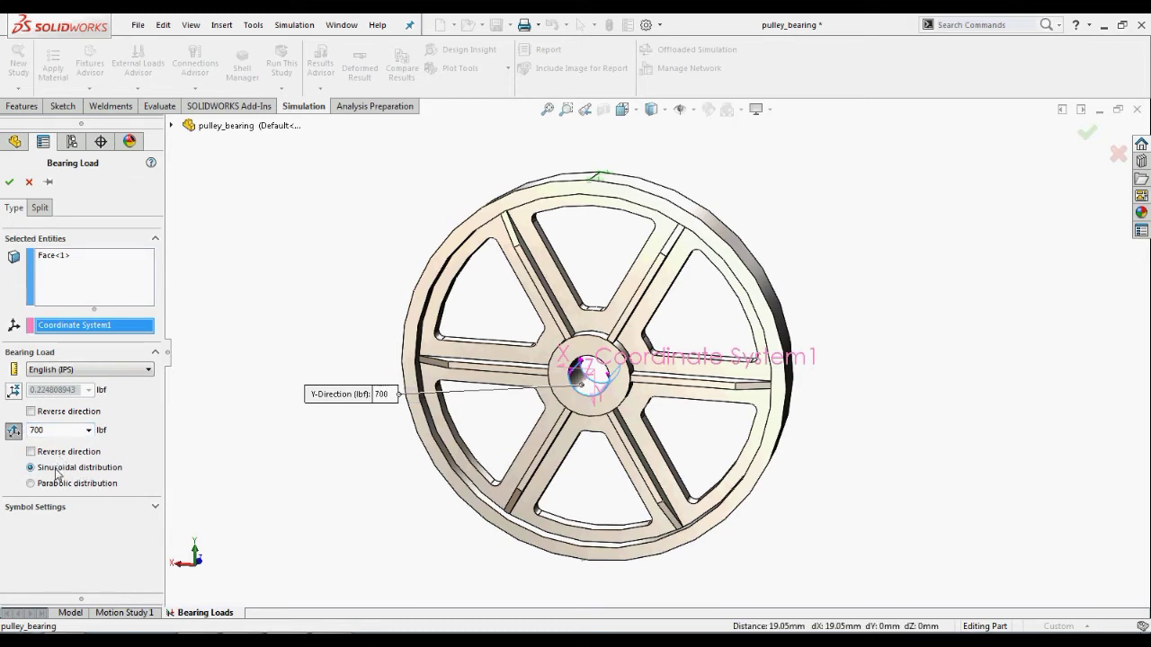
pyautogui.click(9, 182)
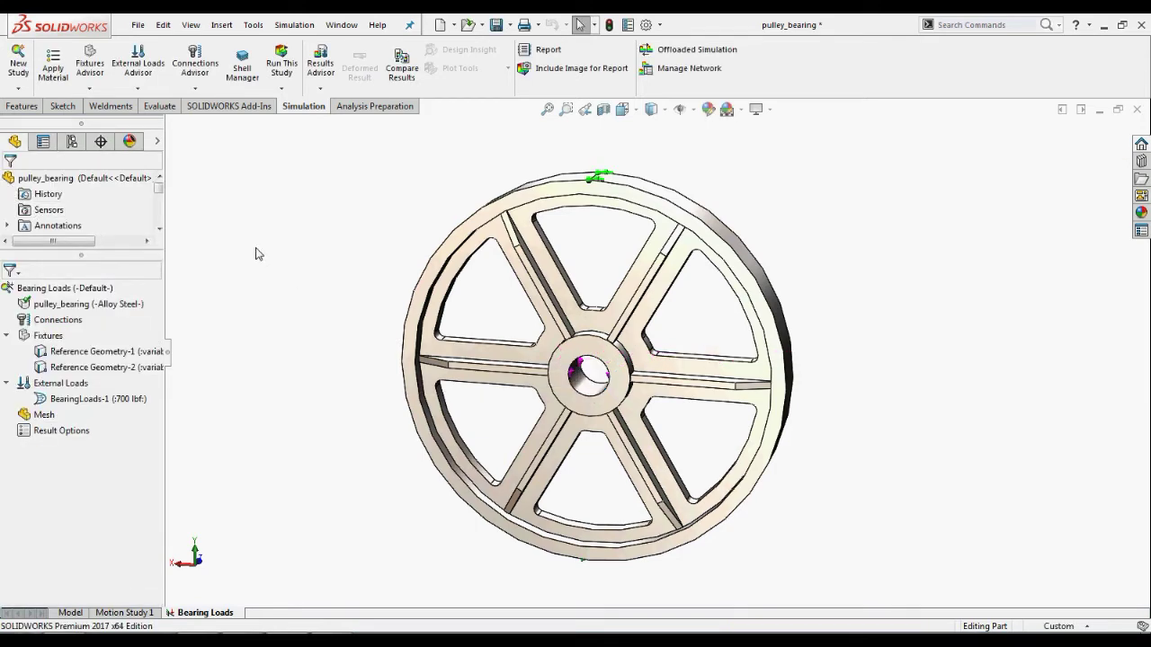
# Create the pulley mesh with Run (solve) the analysis enabled
pyautogui.rightClick(42, 414)
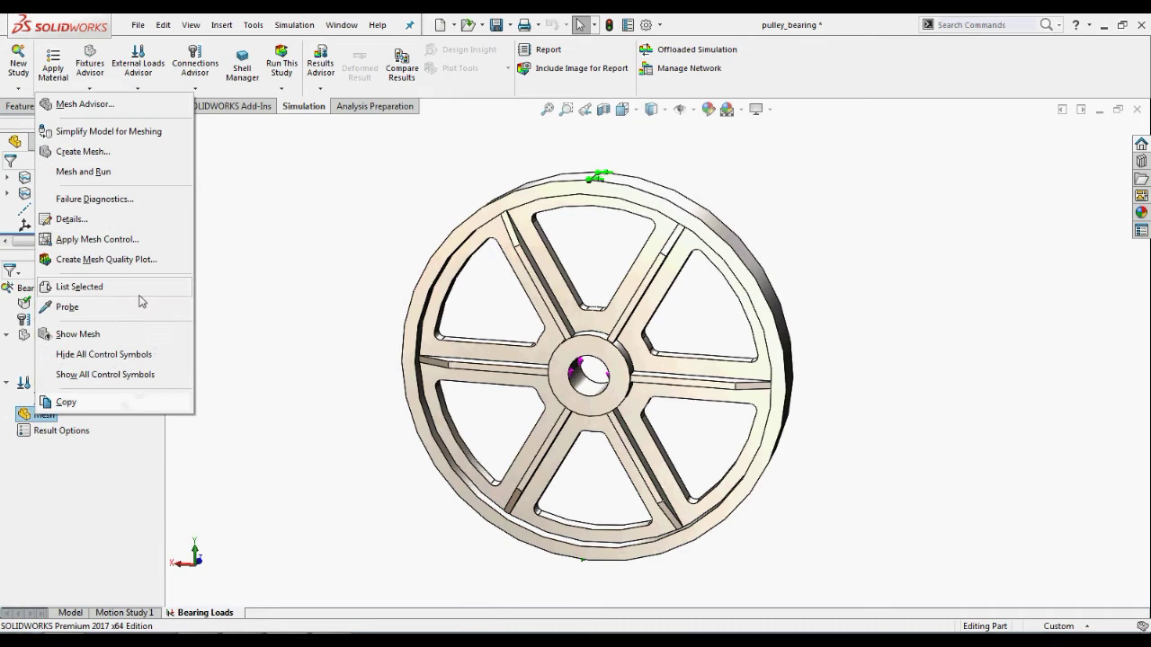
pyautogui.click(116, 152)
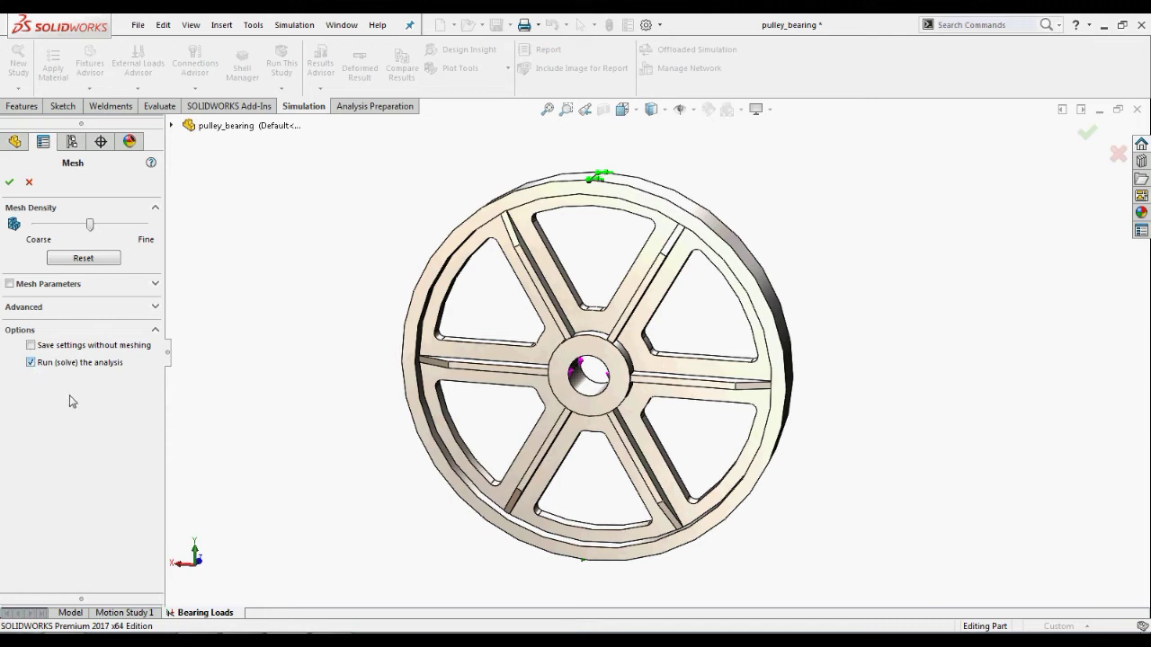
pyautogui.click(9, 181)
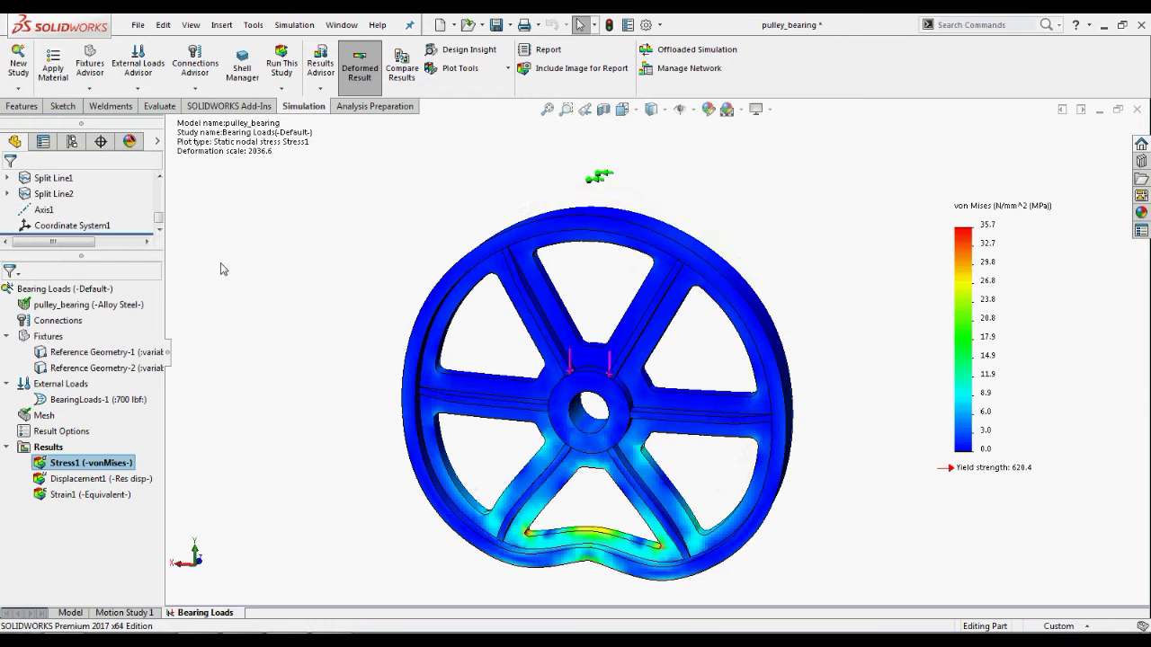
# Review the Stress1 von Mises plot peaking at 35.7 MPa and open Results options
pyautogui.rightClick(50, 448)
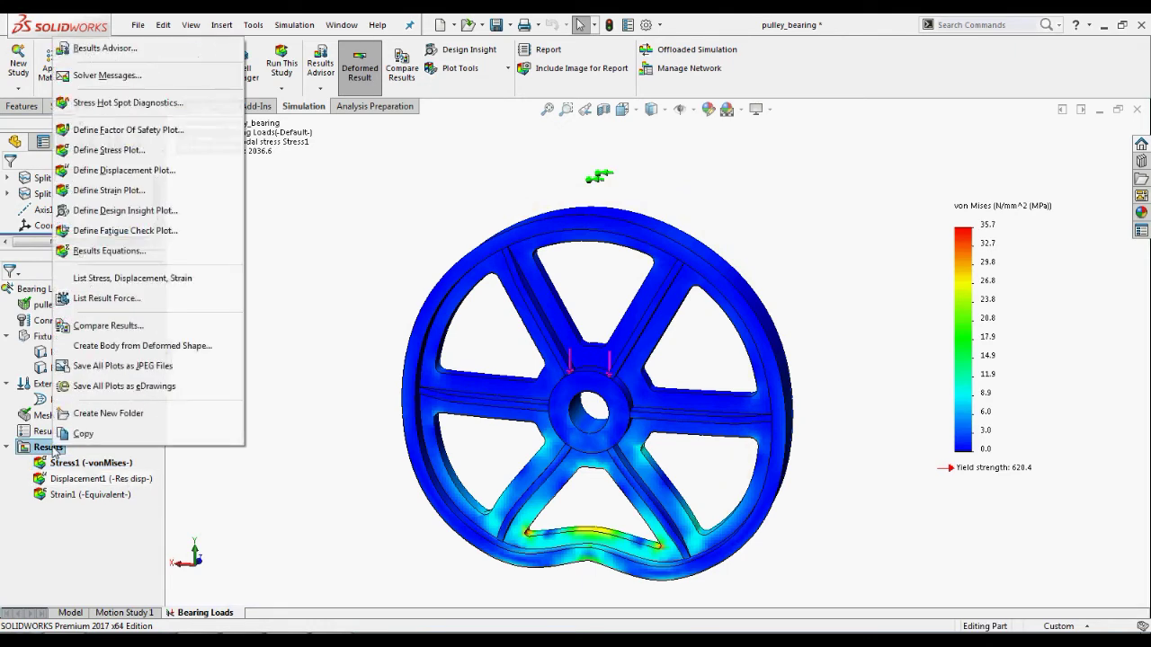
# List result forces relative to Coordinate System1 in English (IPS) units
pyautogui.click(177, 299)
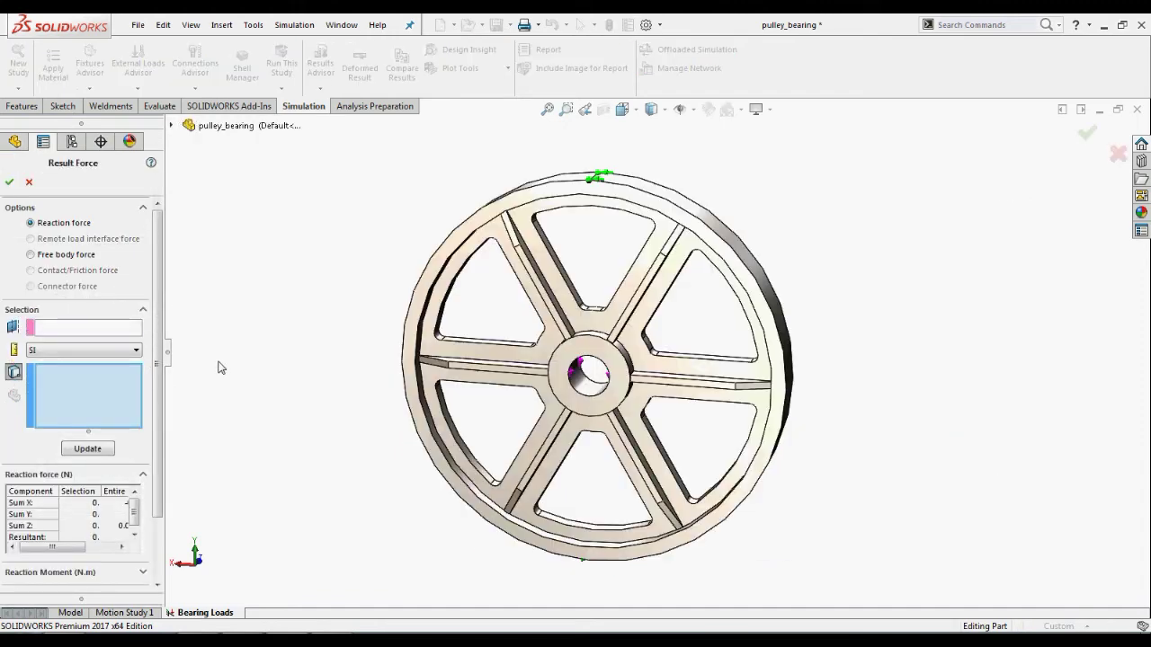
pyautogui.click(72, 329)
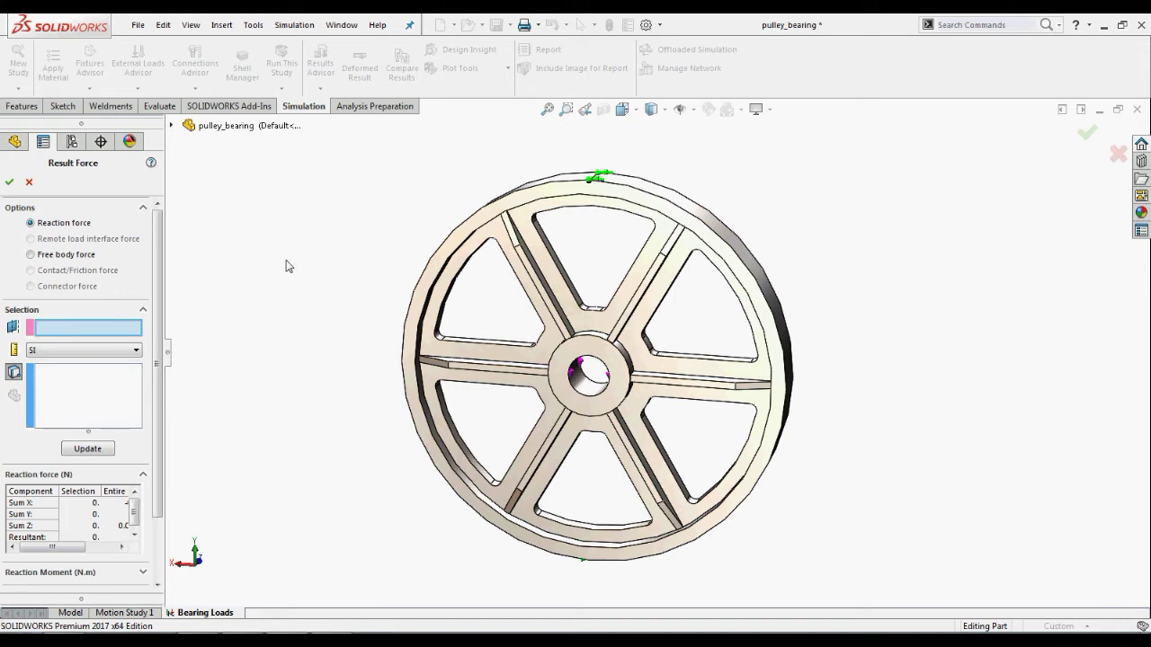
pyautogui.click(170, 125)
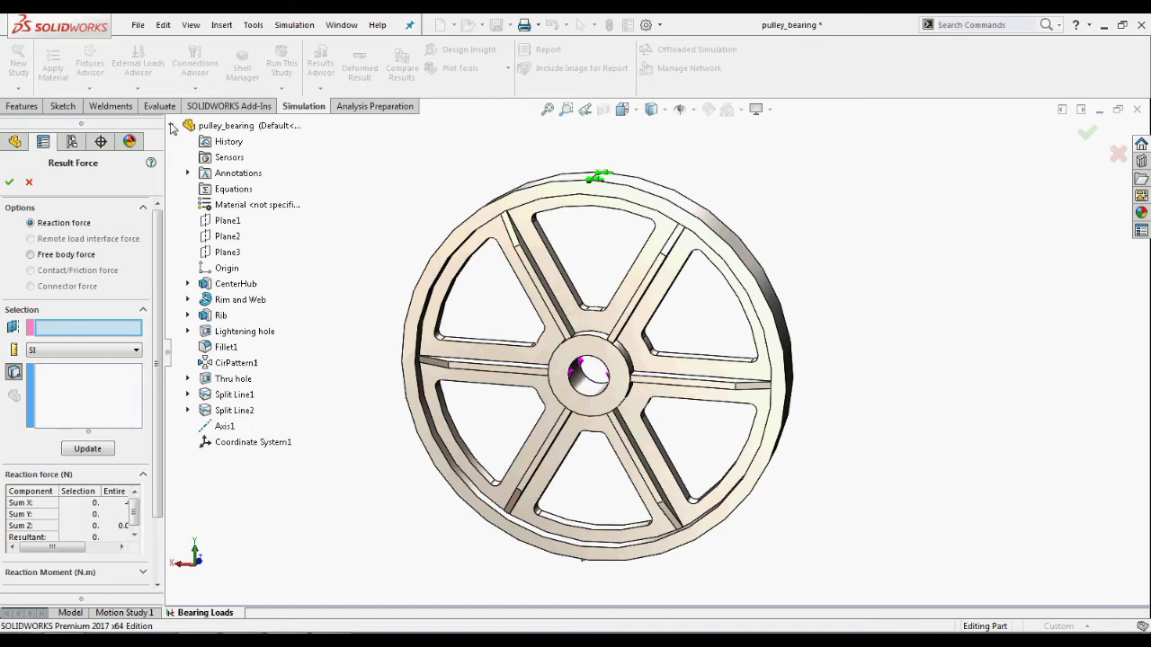
pyautogui.click(230, 444)
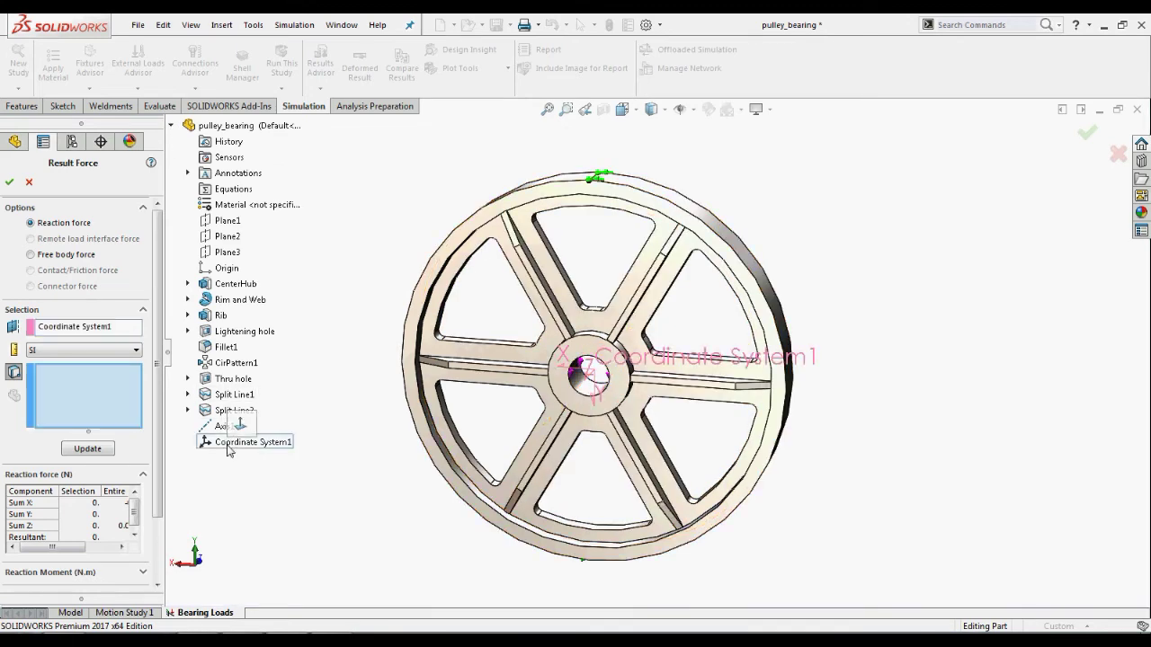
pyautogui.click(88, 351)
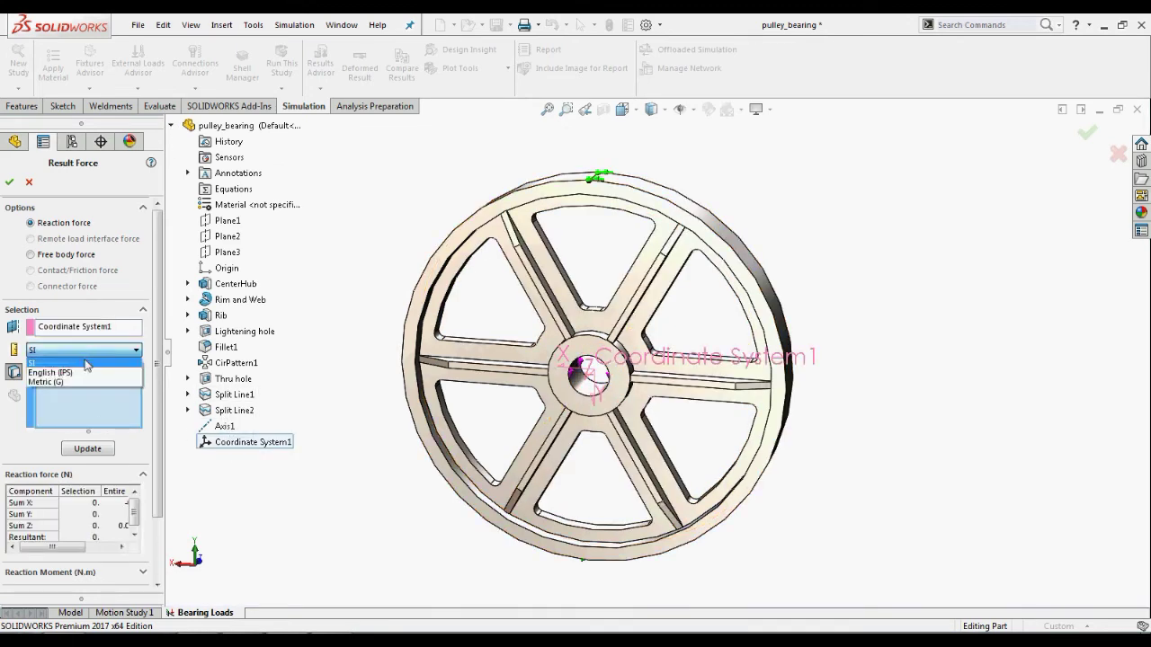
pyautogui.click(87, 373)
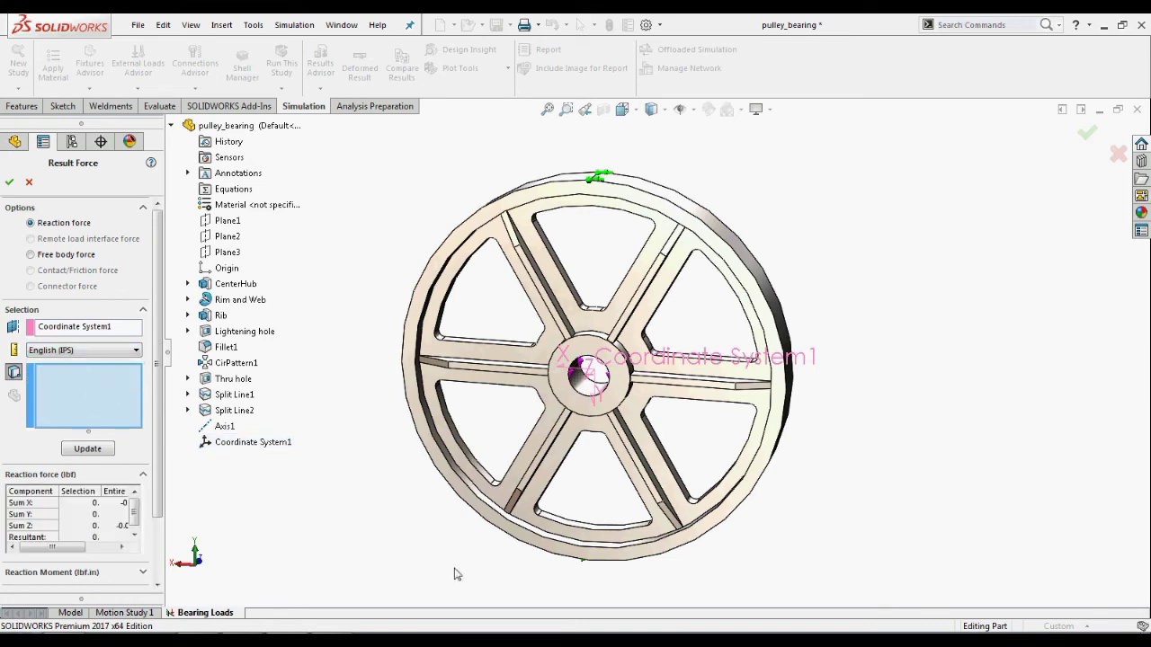
# Compute the reaction on the rim split-line edge, showing a 700.05 lbf resultant
pyautogui.moveTo(455, 575); pyautogui.dragTo(554, 547, button='middle')
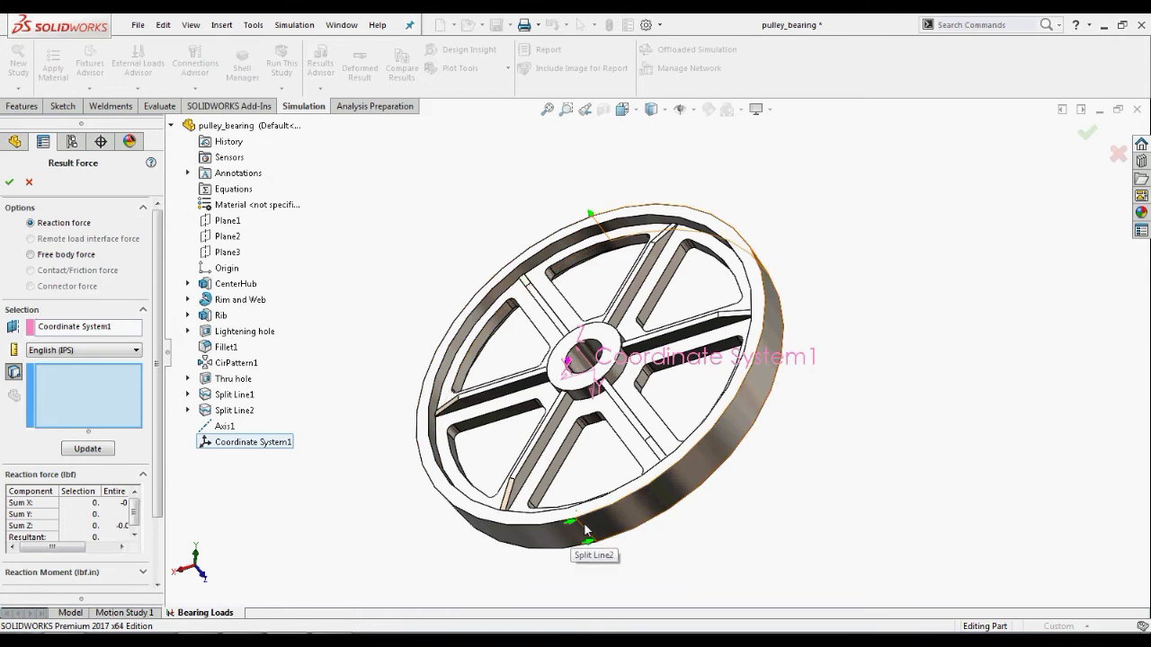
pyautogui.click(596, 528)
pyautogui.moveTo(603, 495); pyautogui.dragTo(526, 460, button='middle')
pyautogui.moveTo(166, 360); pyautogui.dragTo(281, 359)
pyautogui.click(146, 449)
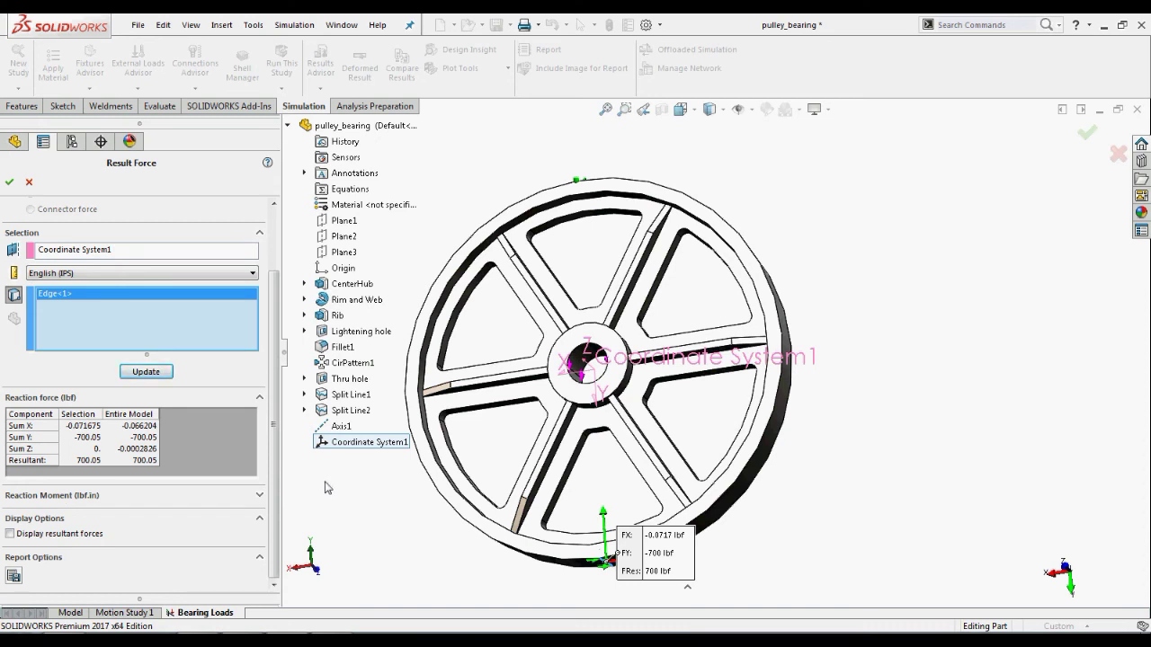
# Zoom in on the rim edge and move the reaction force callout lower right
pyautogui.scroll(-5, 615, 560)
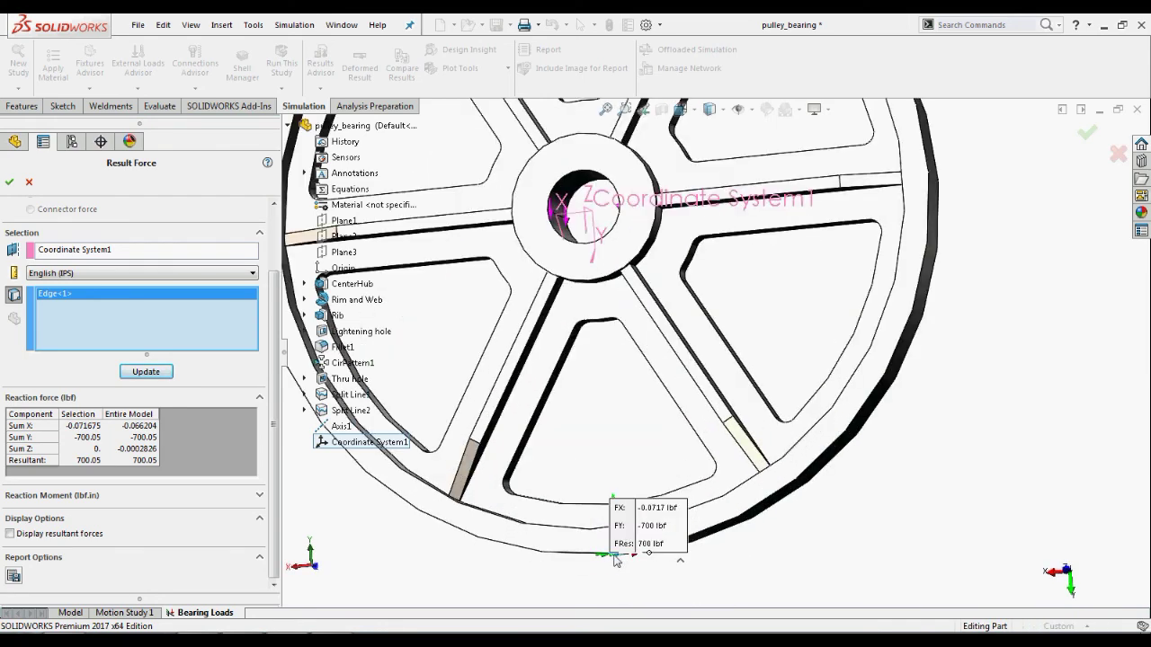
pyautogui.moveTo(615, 559); pyautogui.dragTo(694, 583)
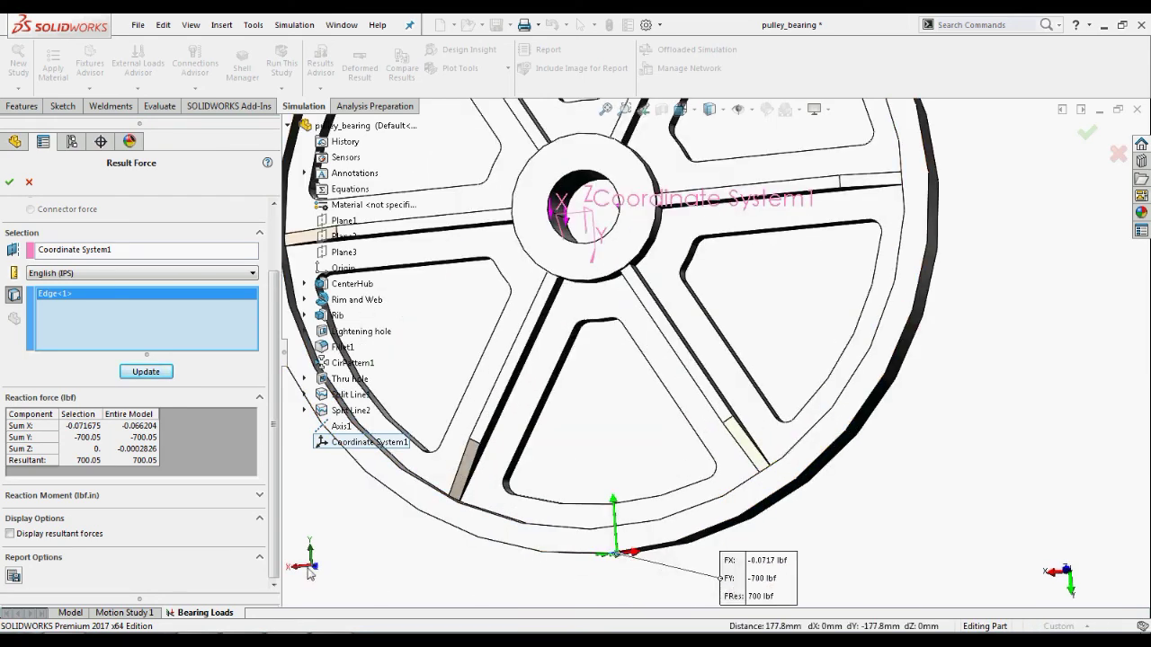